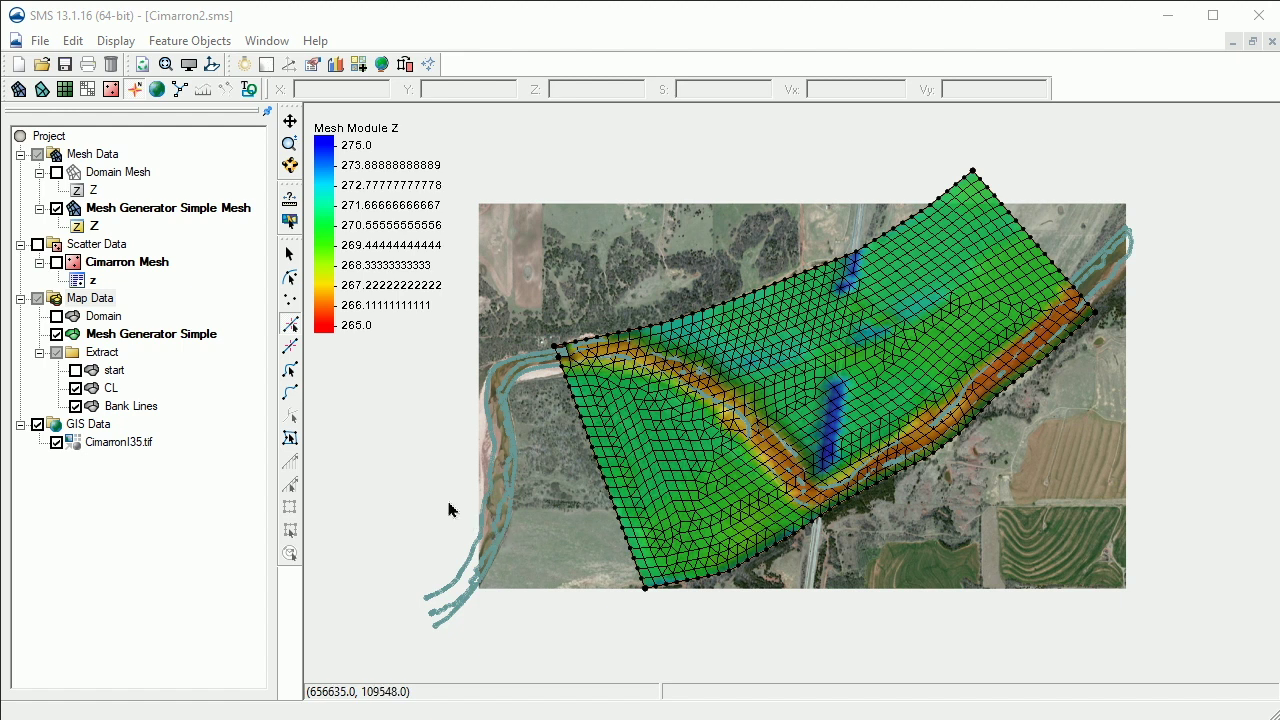
Hide the CL coverage and duplicate the Mesh Generator Simple coverage.
click(75, 406)
click(75, 388)
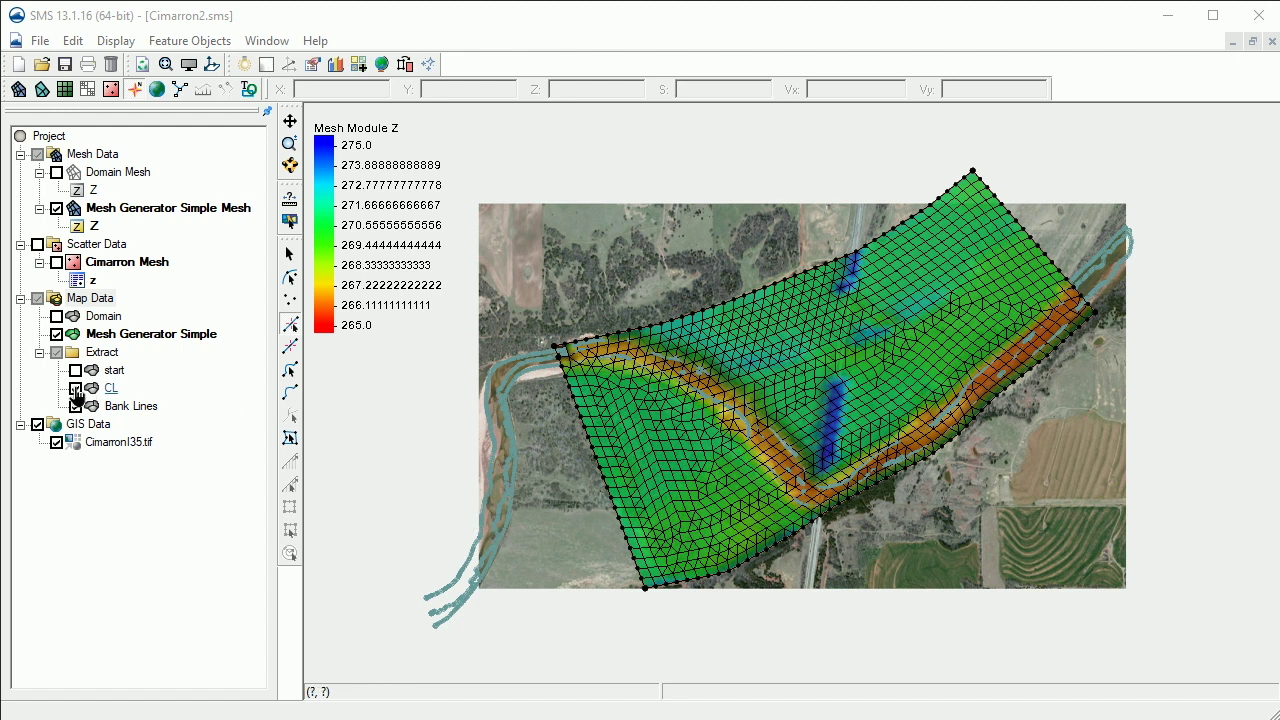
click(157, 410)
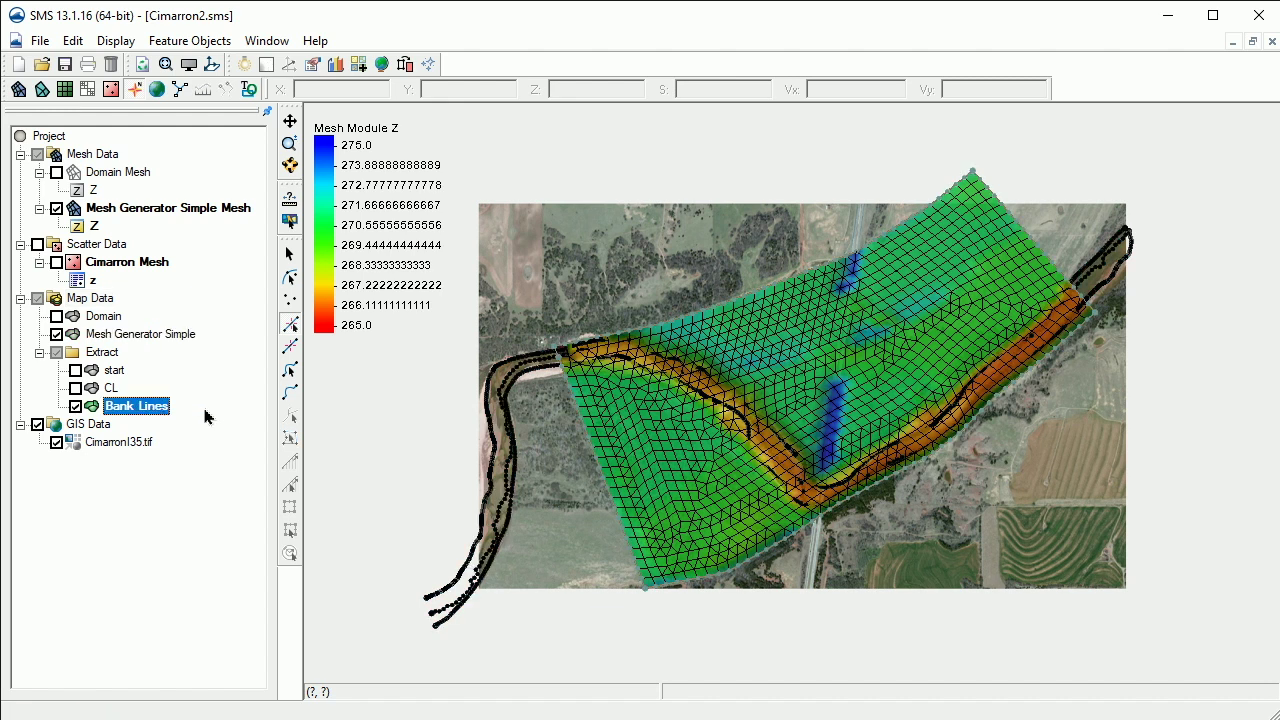
right_click(167, 341)
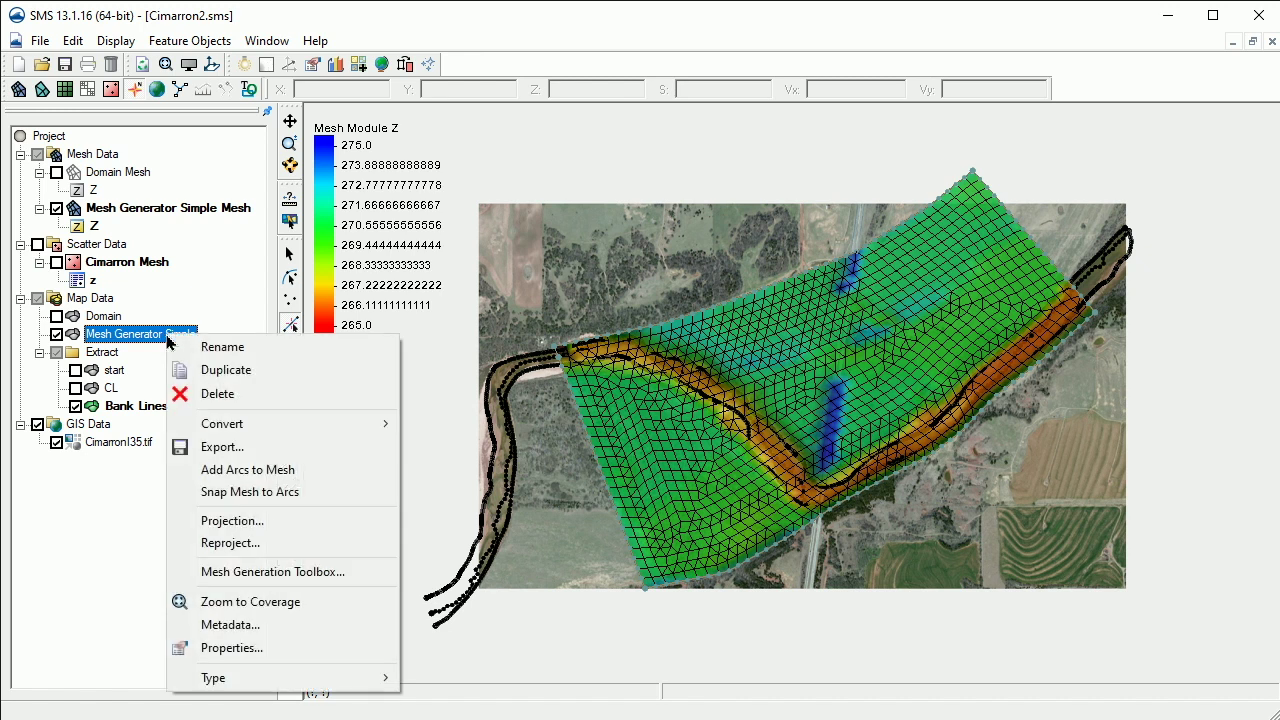
click(210, 372)
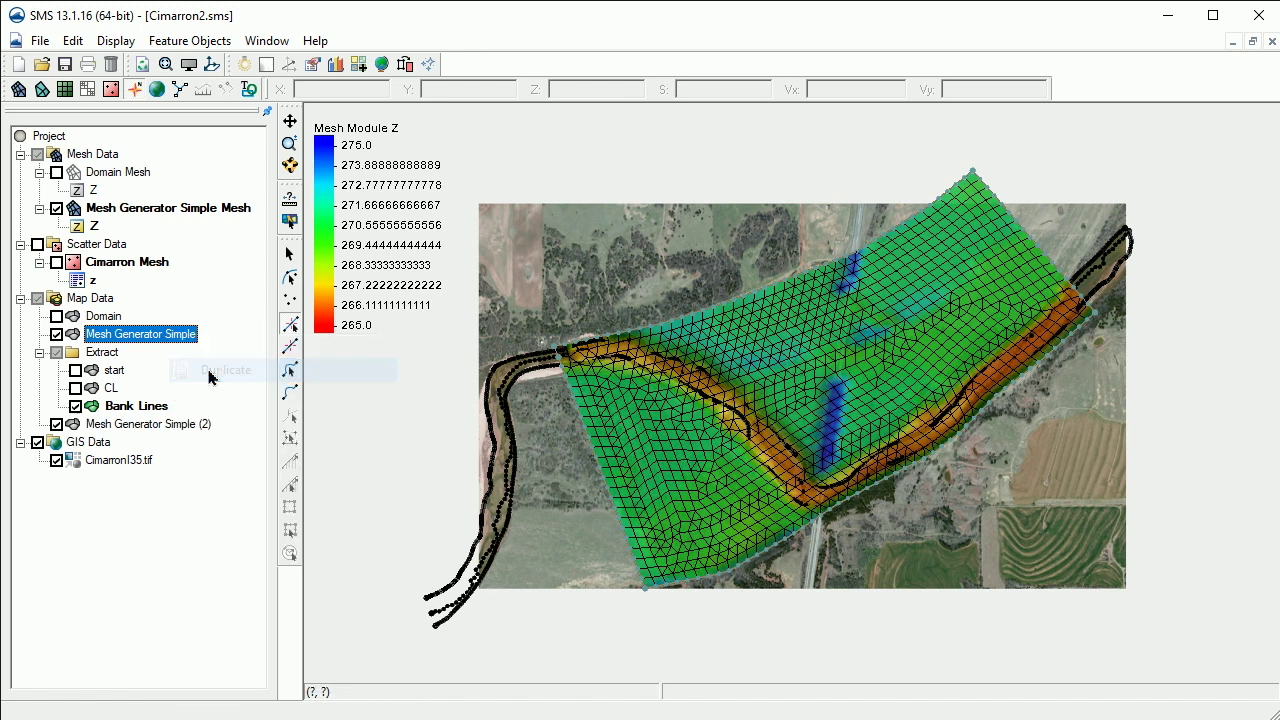
Rename the duplicated coverage to 'Extents with Bank Lines'.
click(138, 428)
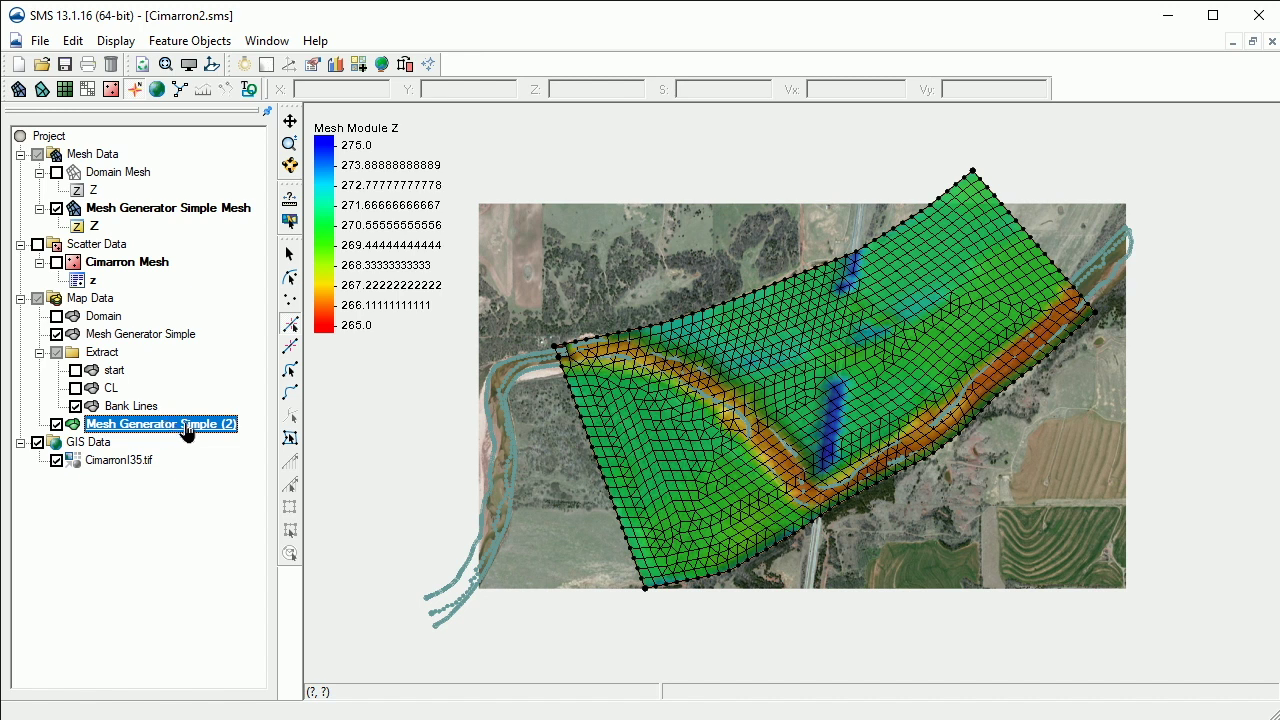
right_click(186, 430)
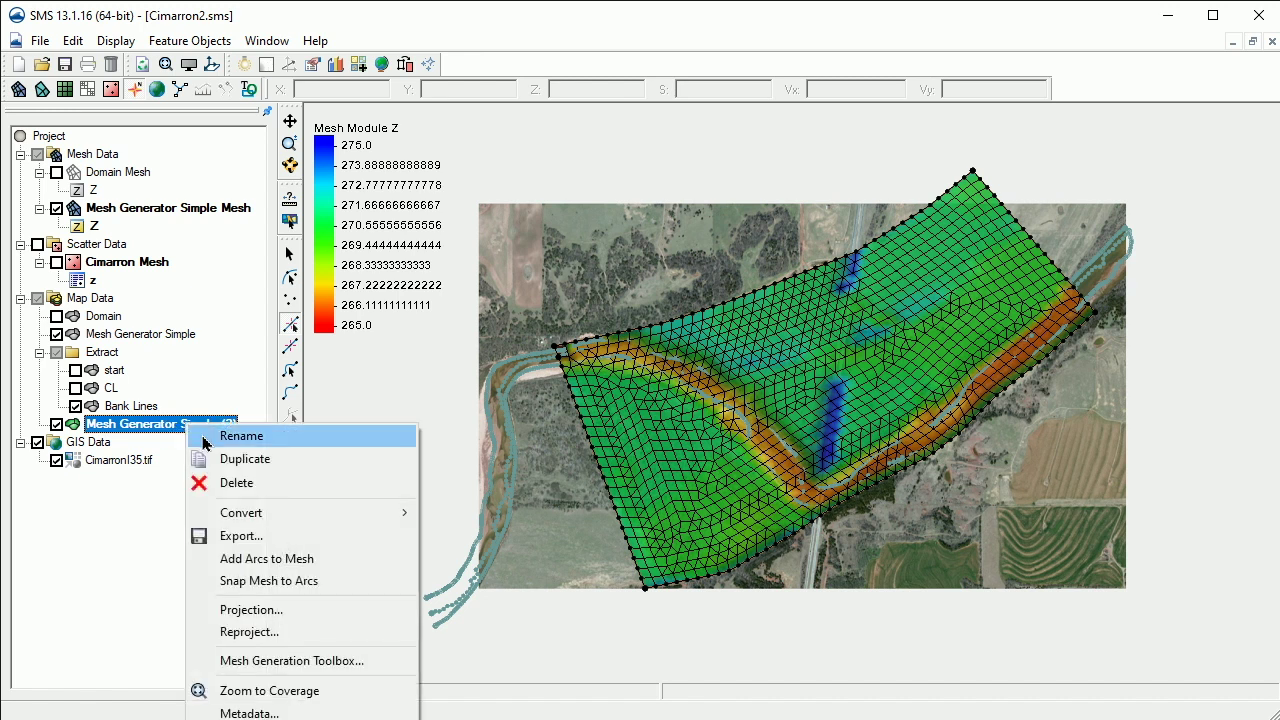
click(238, 434)
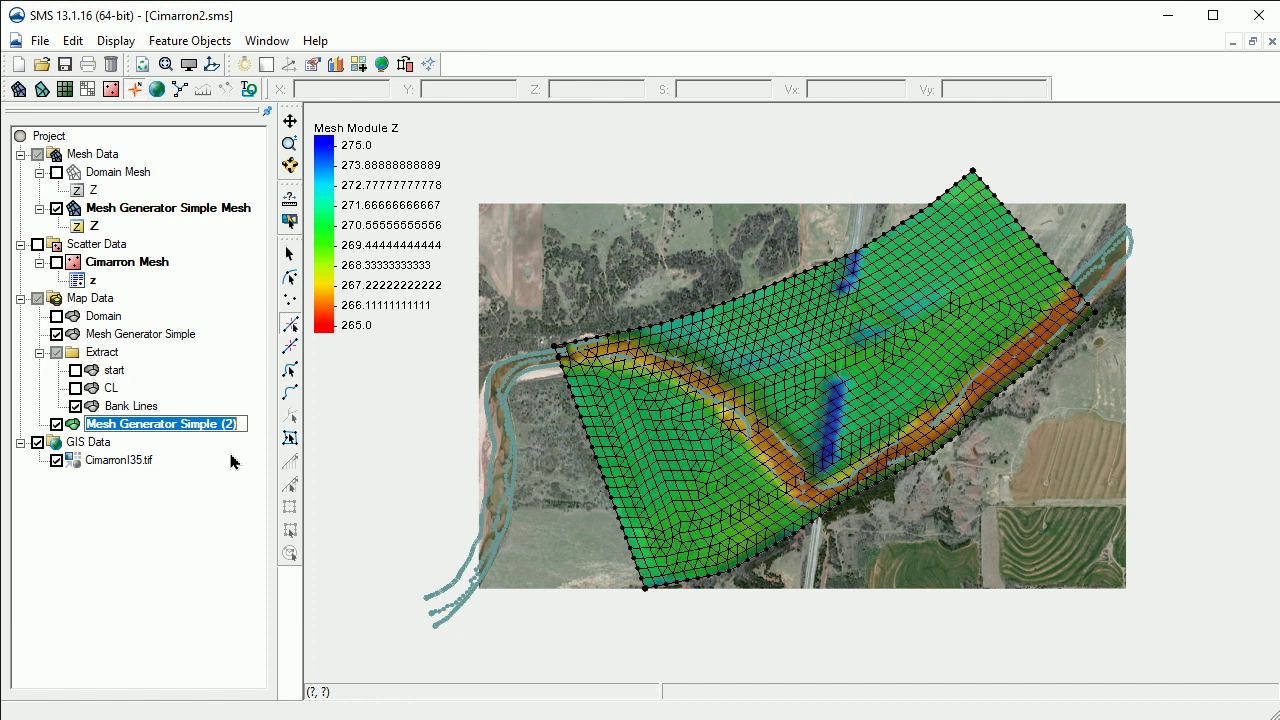
text(Extents)
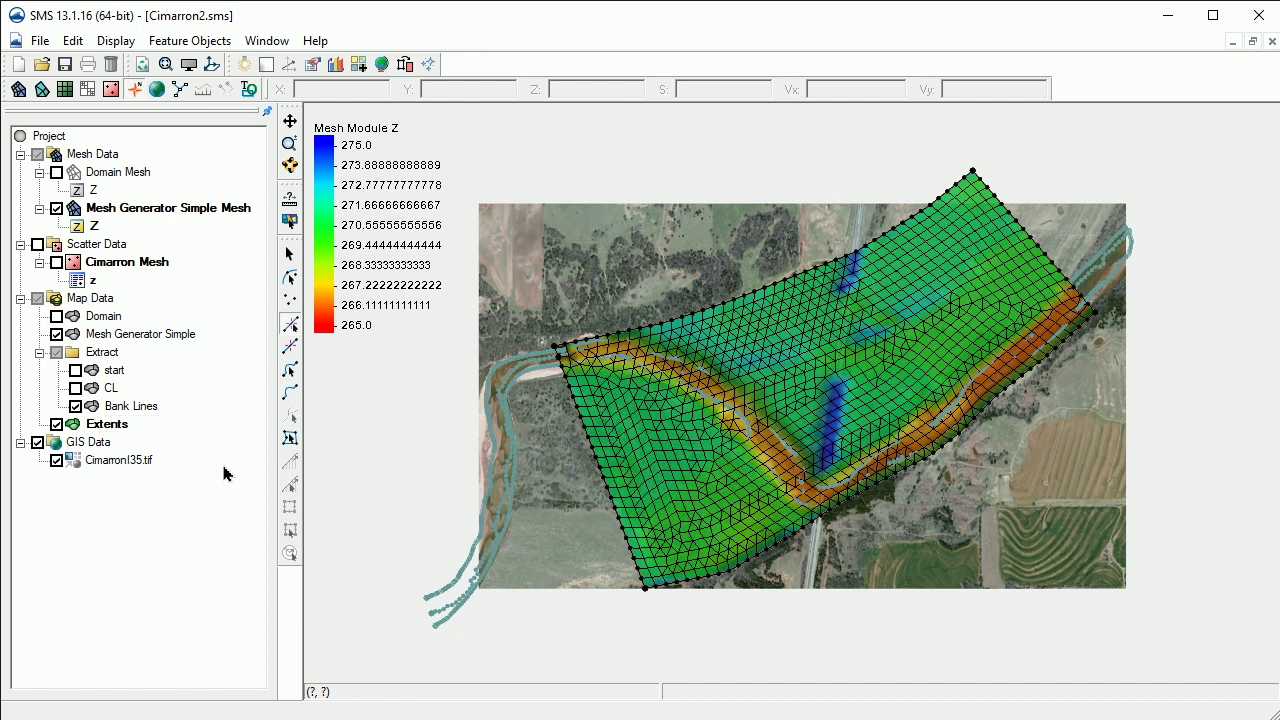
text( with Bank Lines)
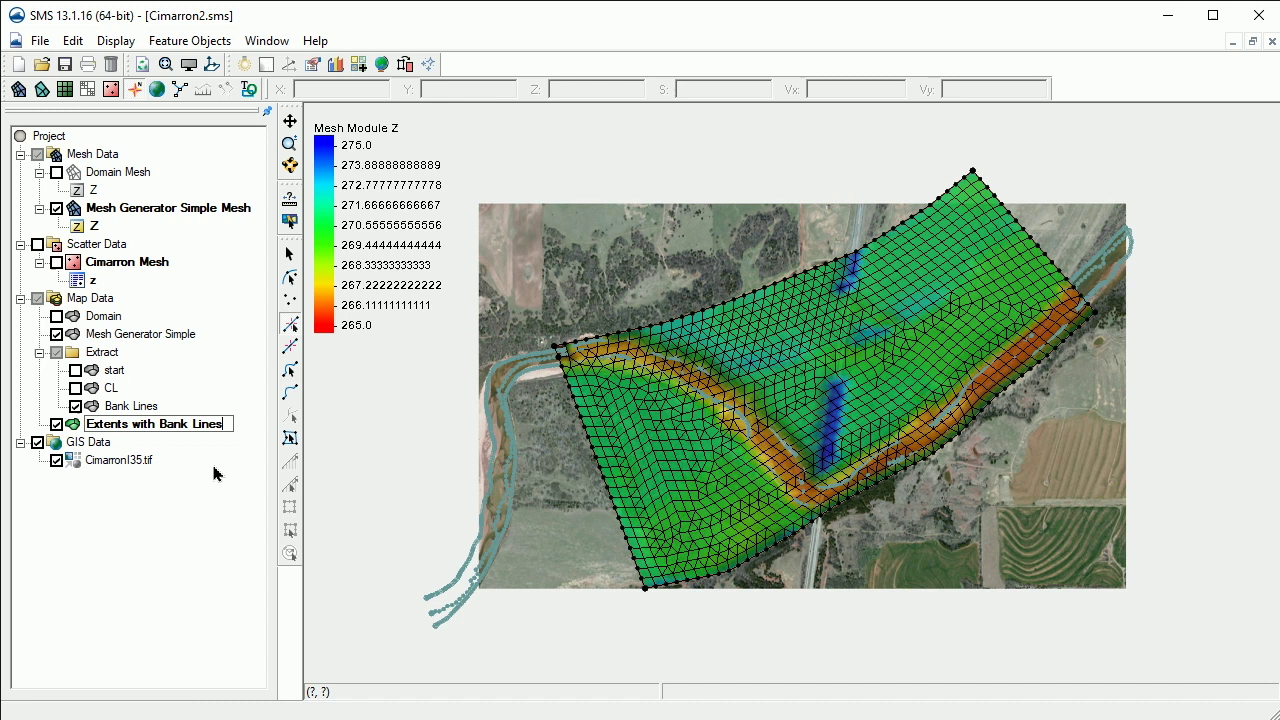
key(Return)
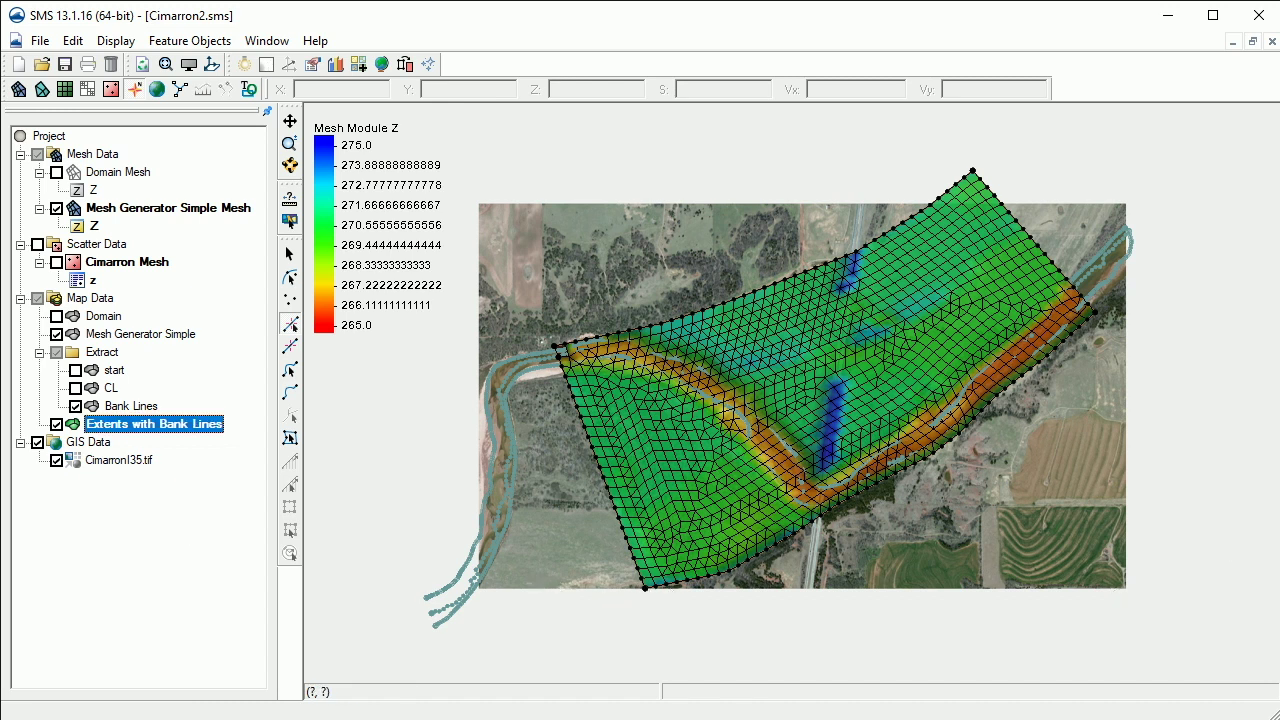
In the Bank Lines coverage, select both bank-line arcs.
click(1194, 460)
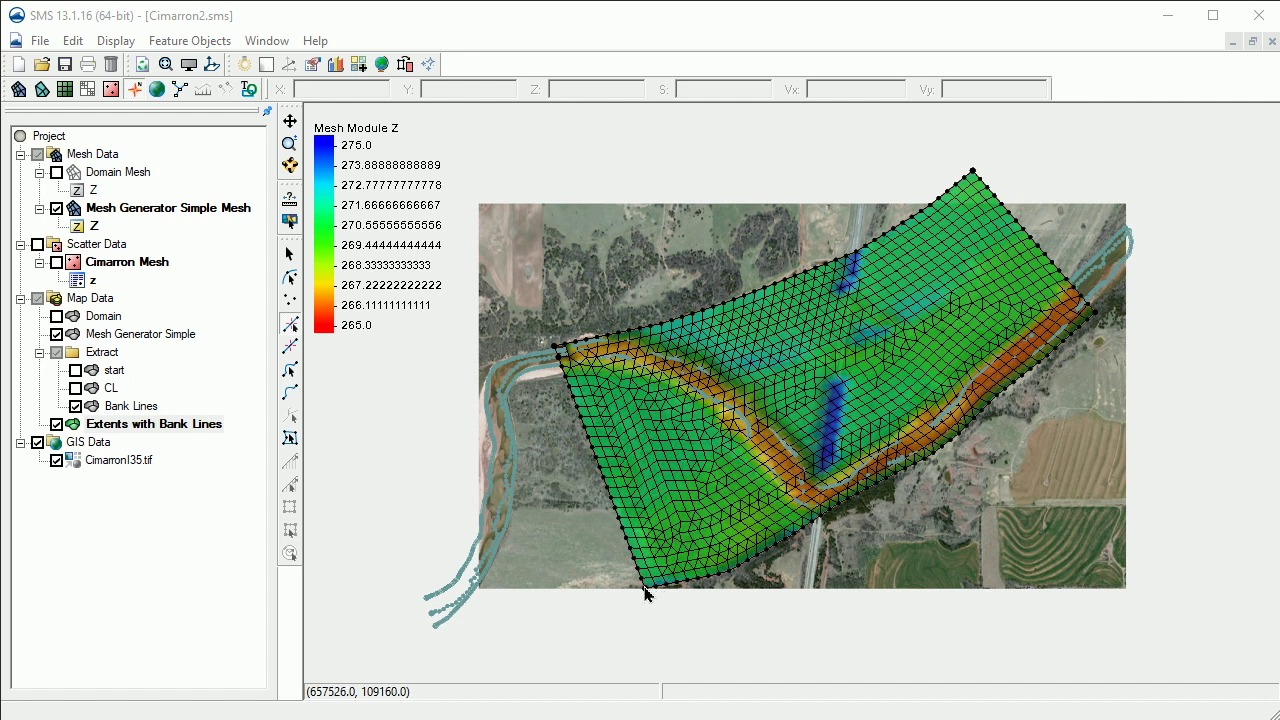
click(117, 408)
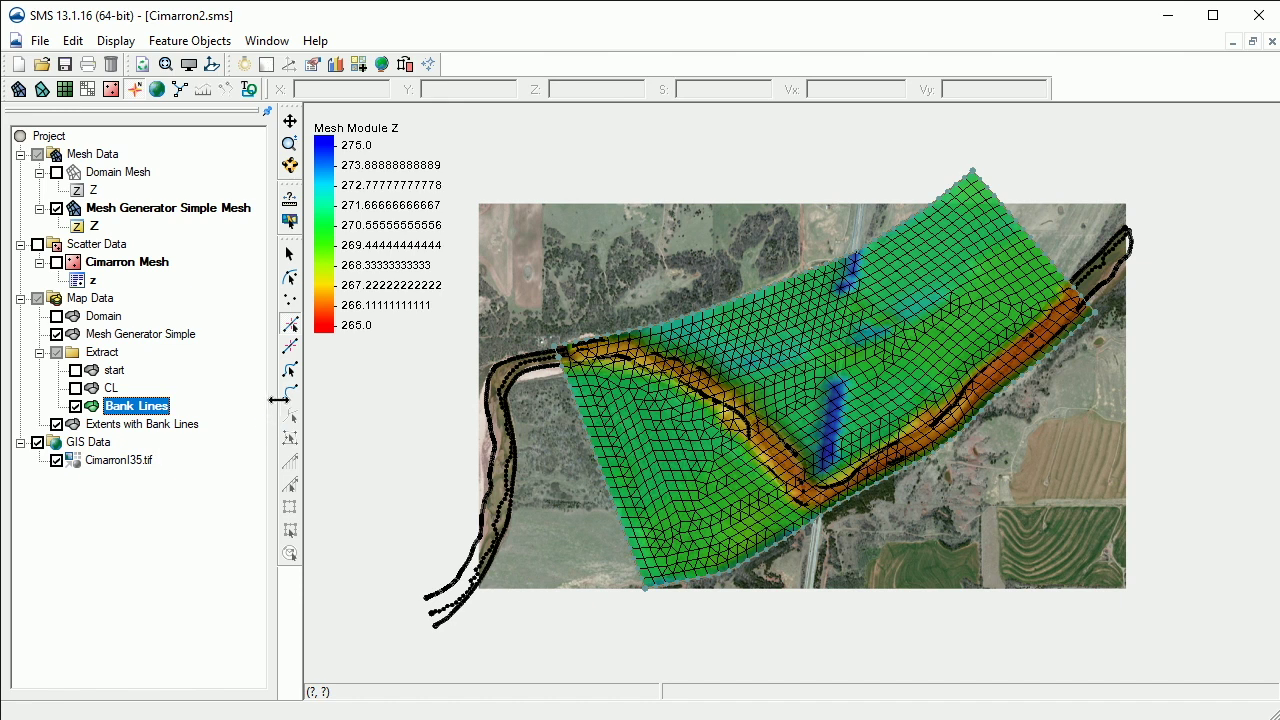
click(291, 371)
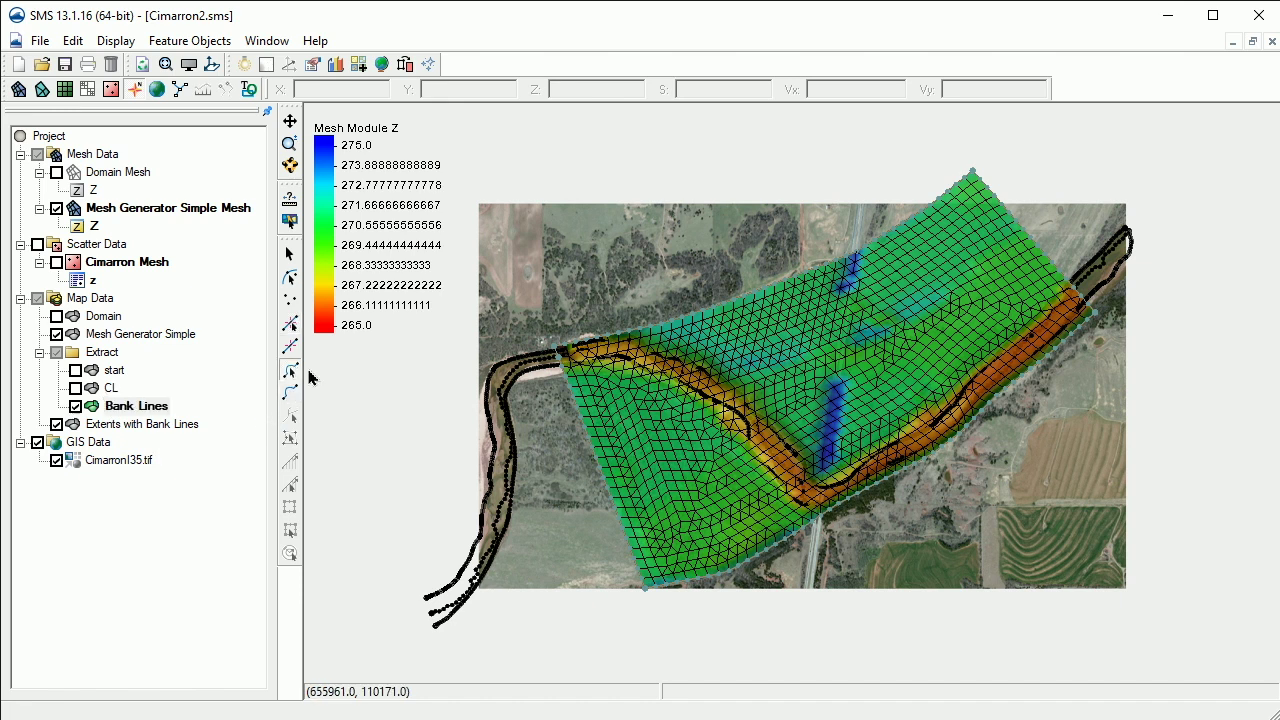
click(487, 400)
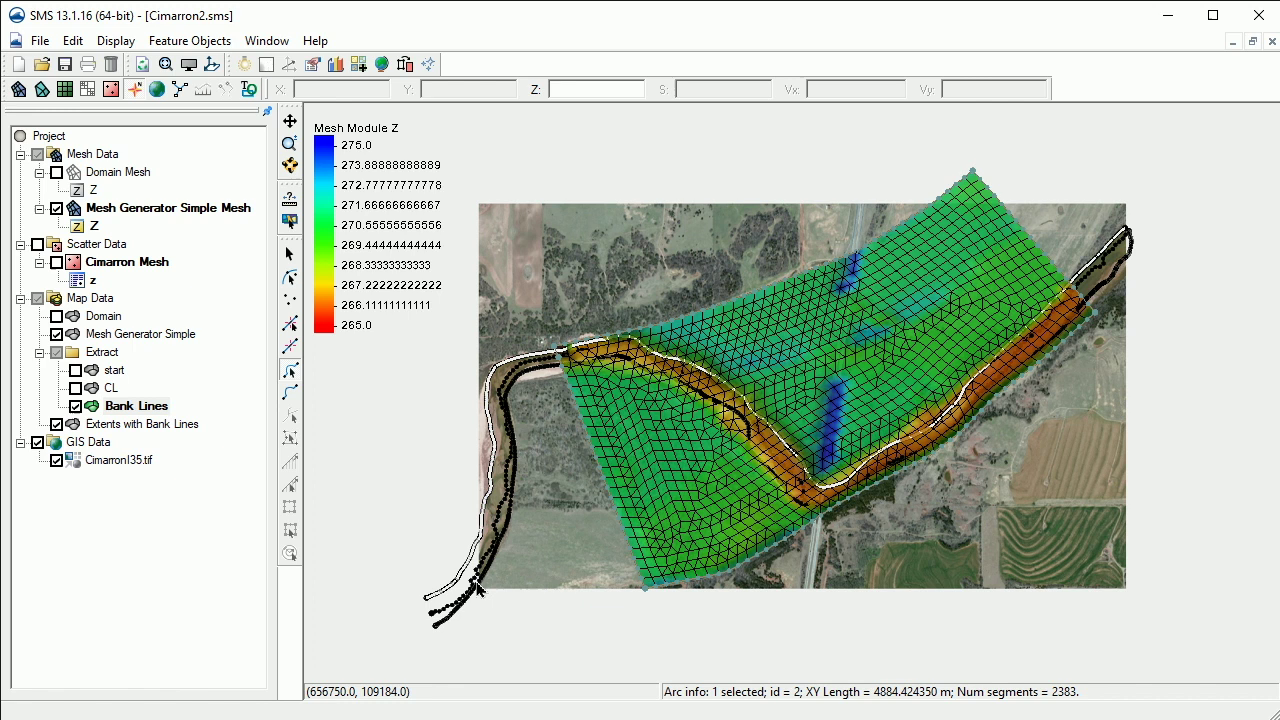
shift+click(457, 617)
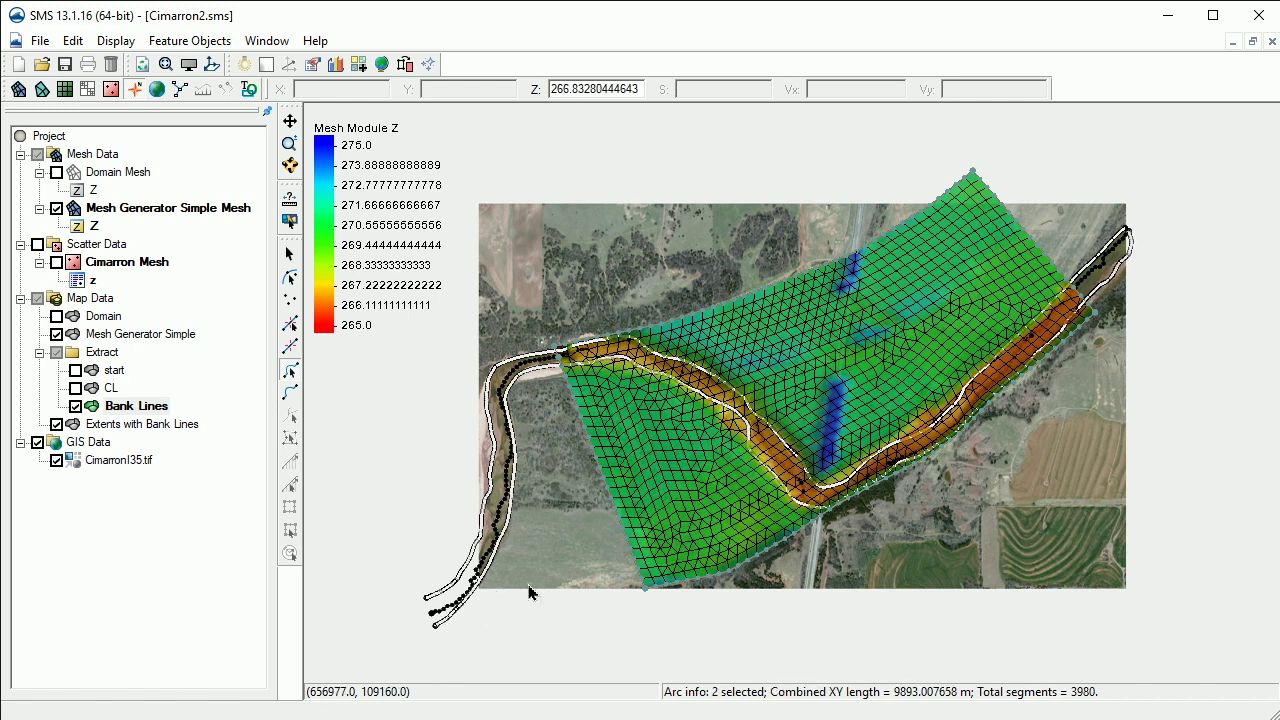
Copy the selected bank arcs into the Extents with Bank Lines coverage.
right_click(517, 519)
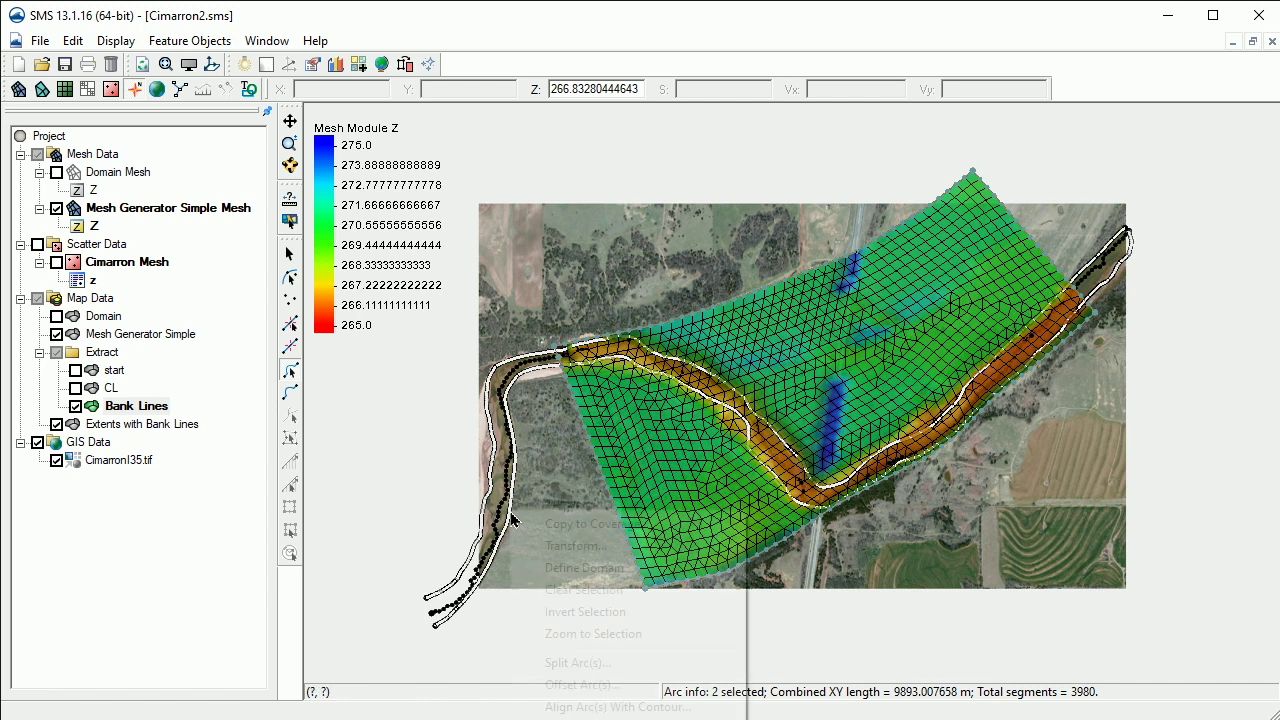
click(550, 525)
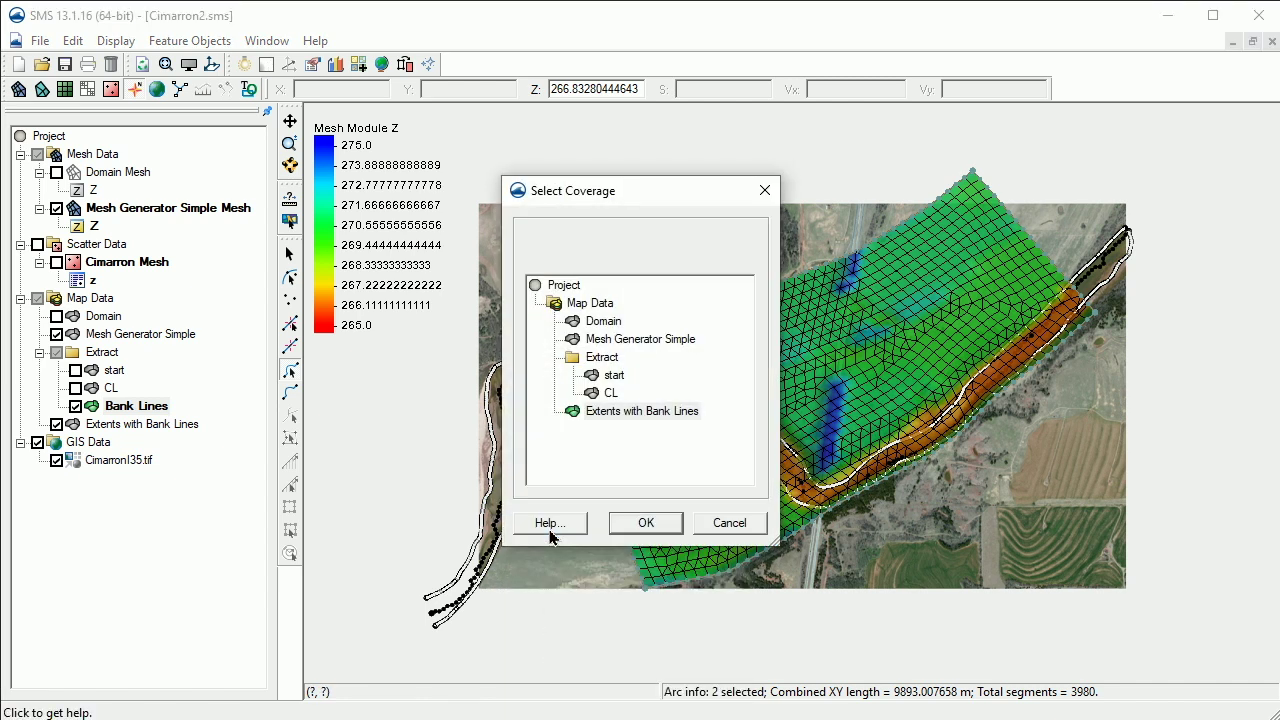
click(645, 413)
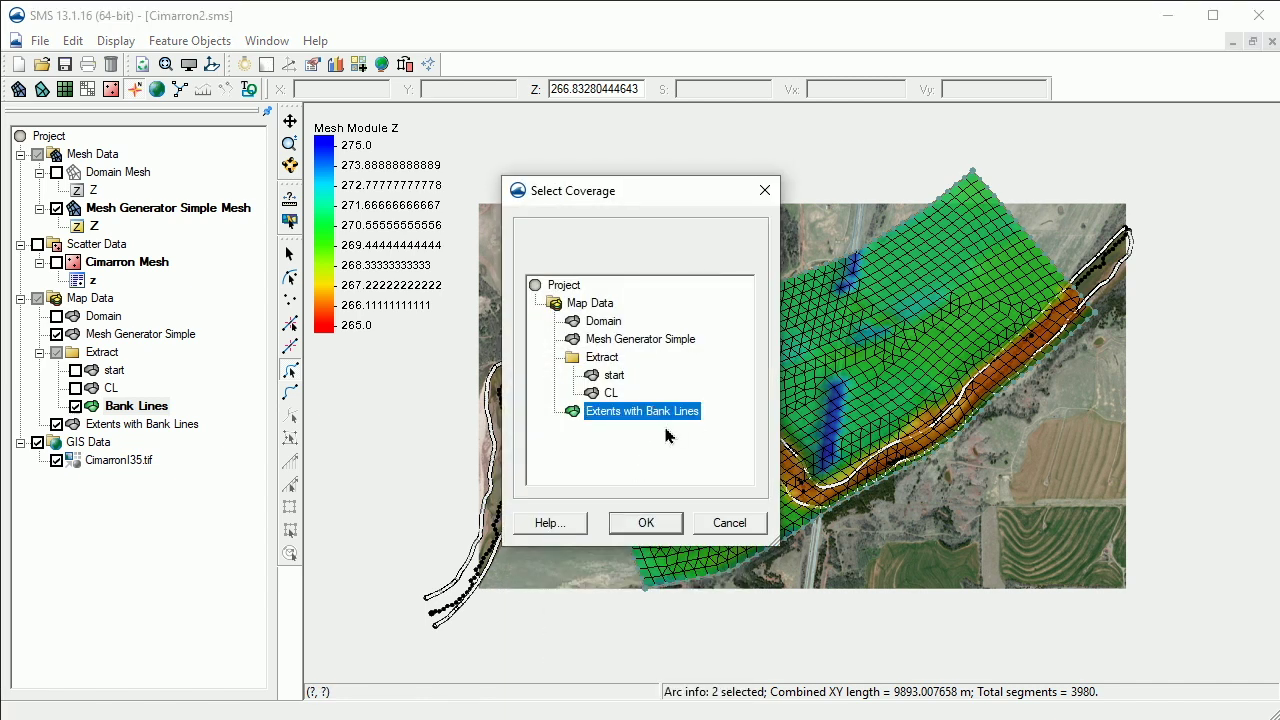
click(648, 524)
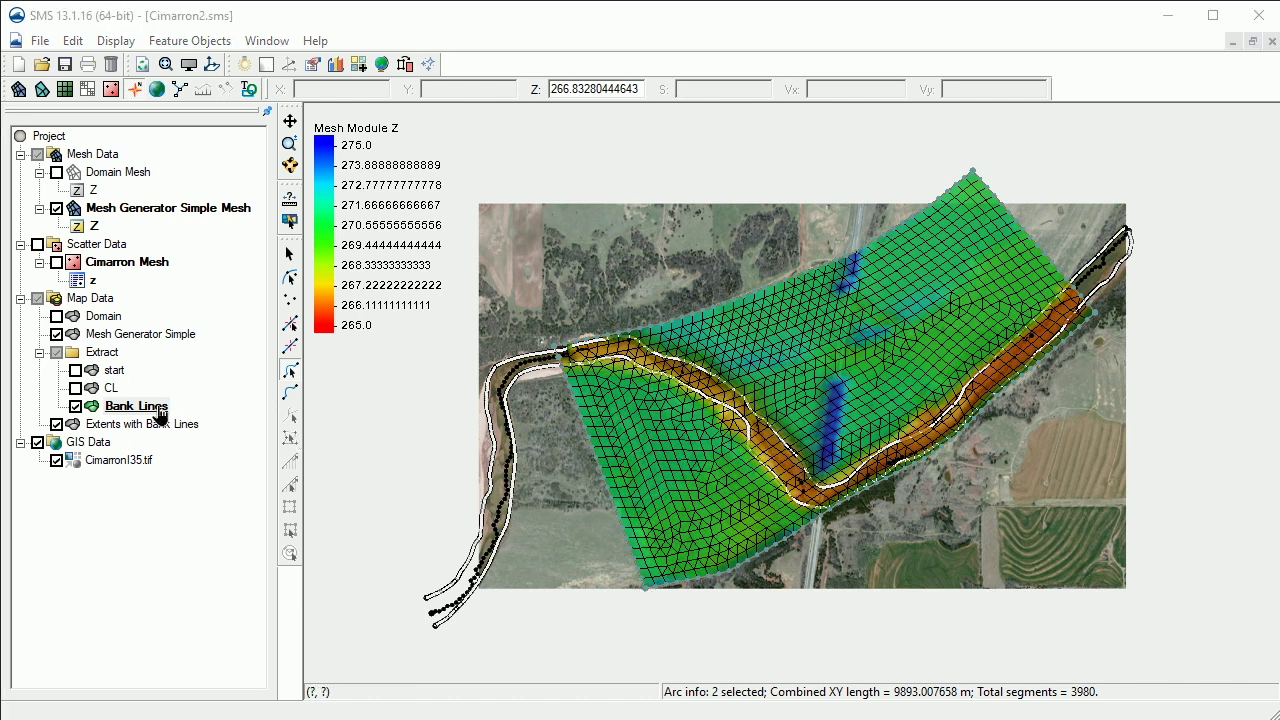
Activate Extents with Bank Lines, hide Bank Lines, and clean all arcs with Intersect arcs.
click(112, 426)
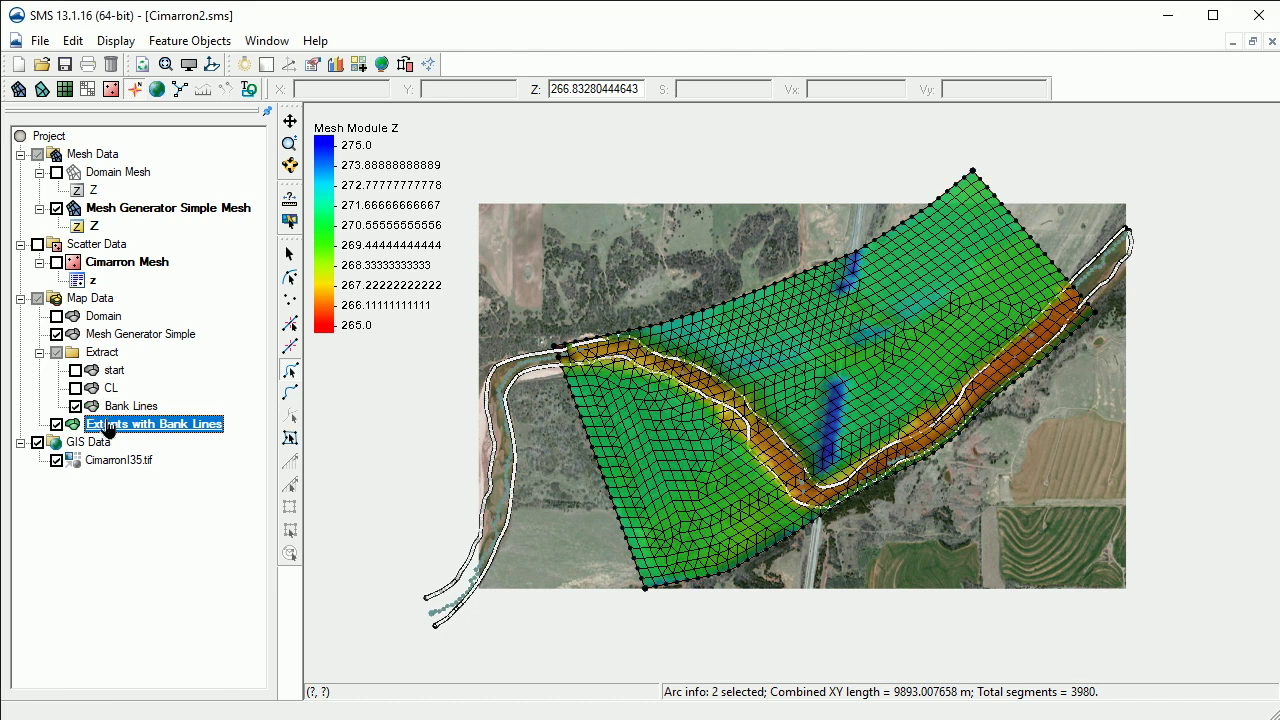
click(75, 406)
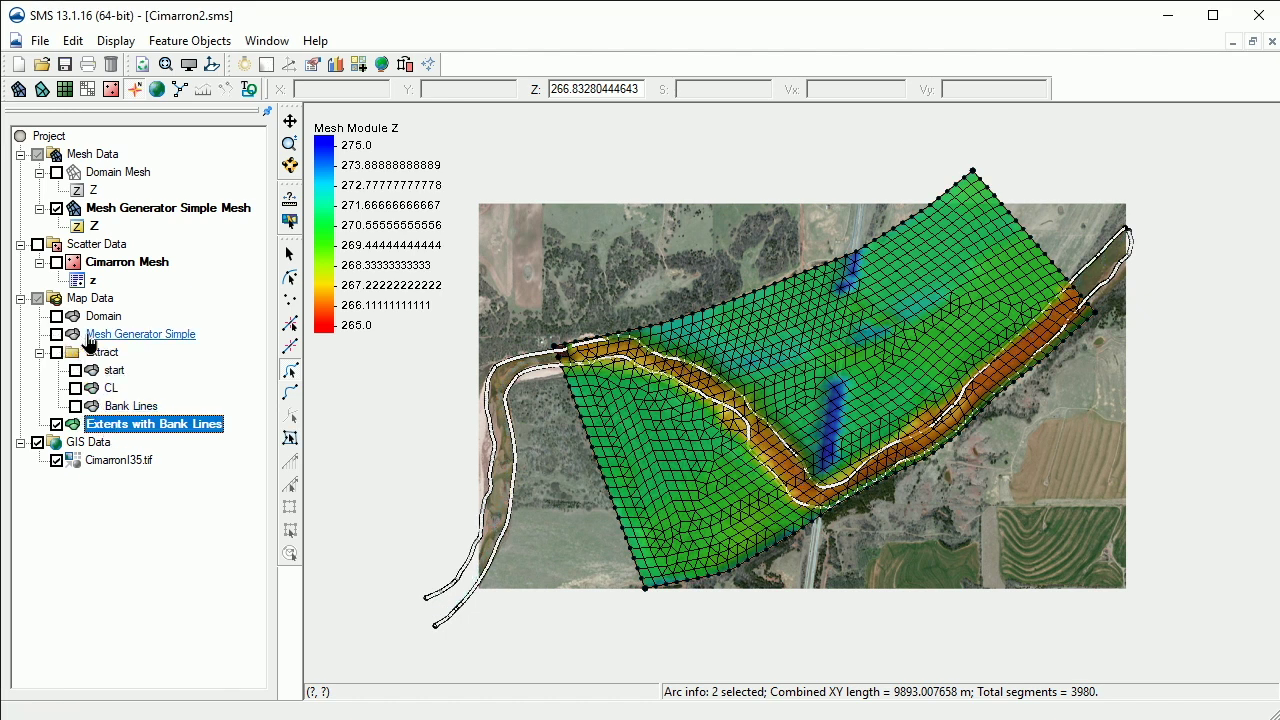
click(427, 66)
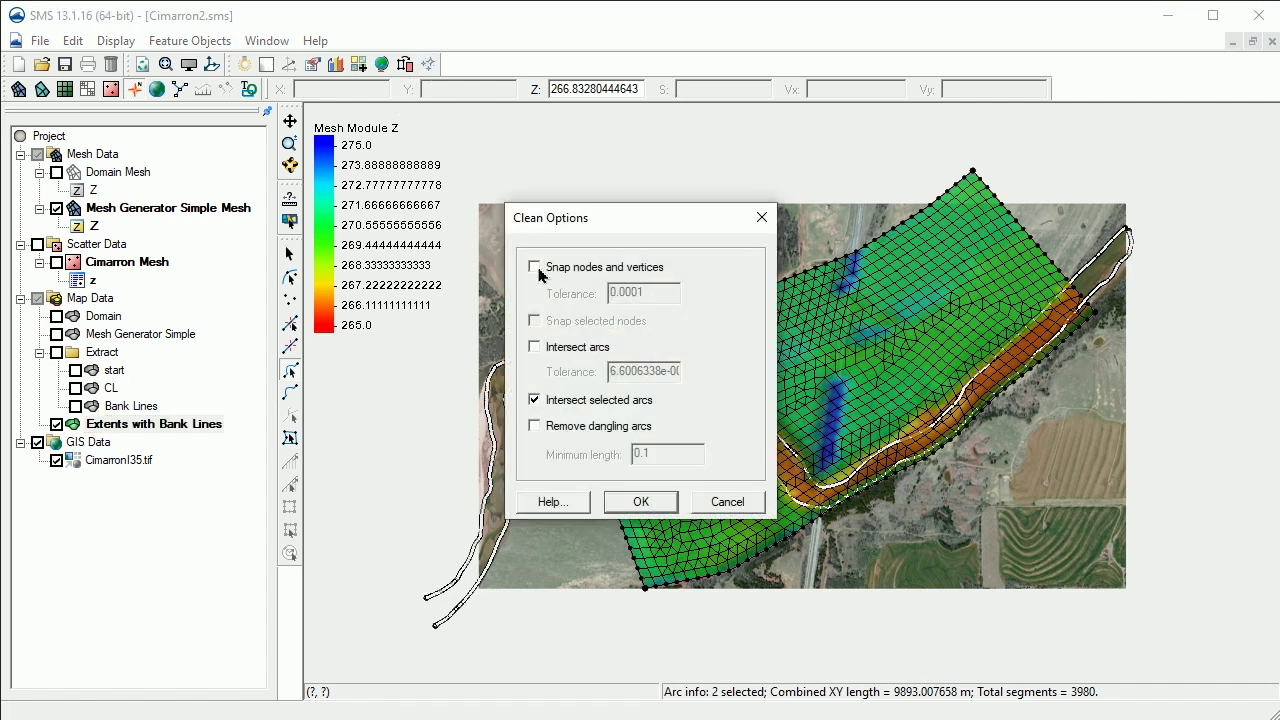
click(535, 346)
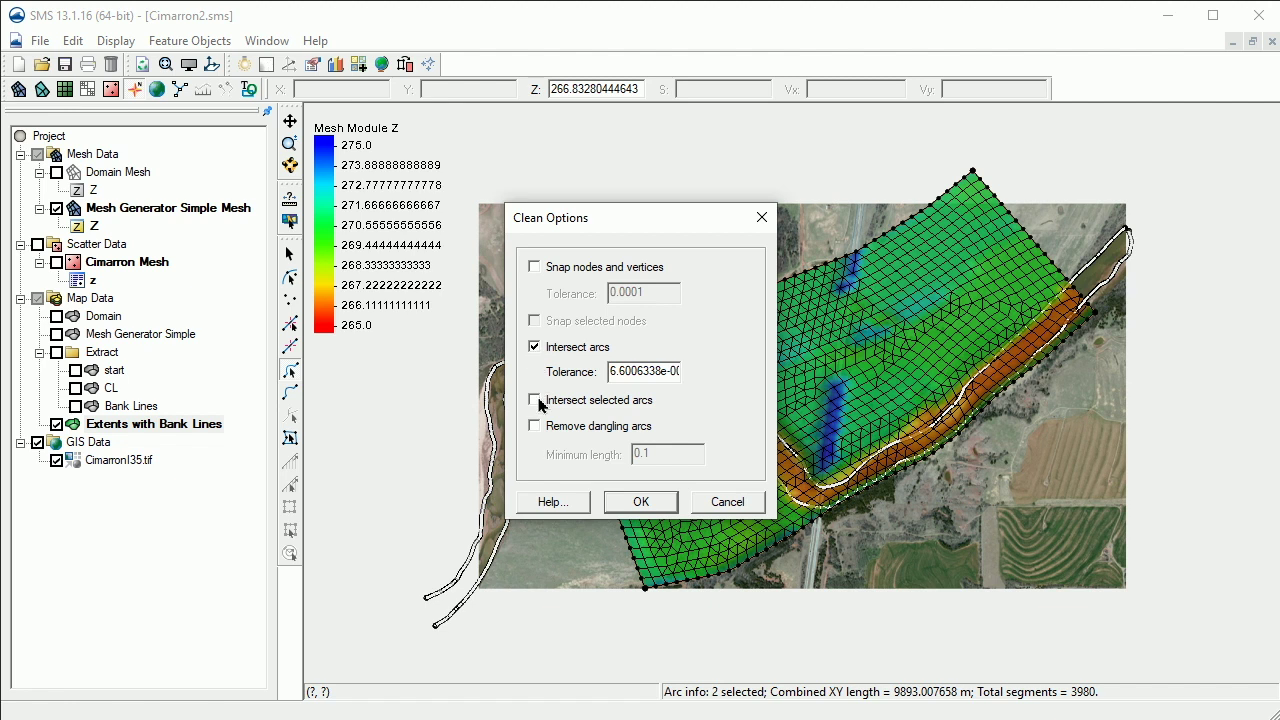
click(639, 502)
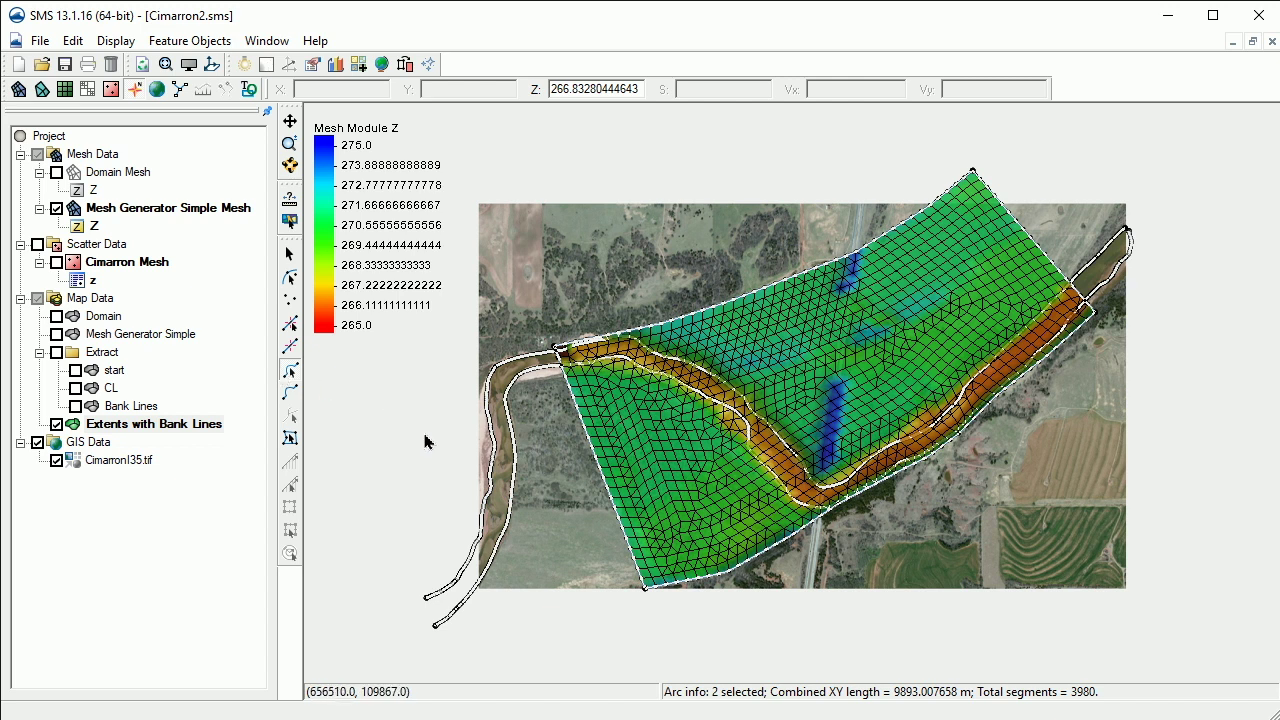
Delete the left, top-right and short upper-right river arcs beyond the mesh boundary.
drag(425, 443, 528, 482)
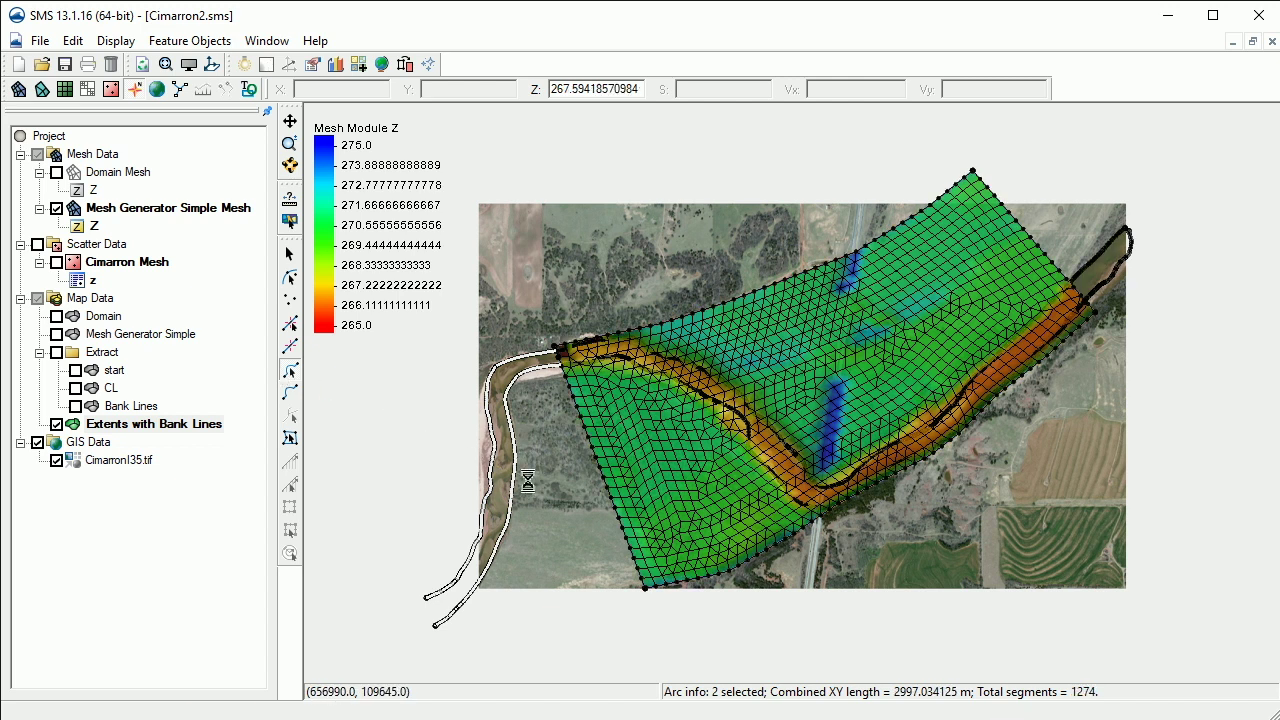
drag(1100, 215, 1133, 293)
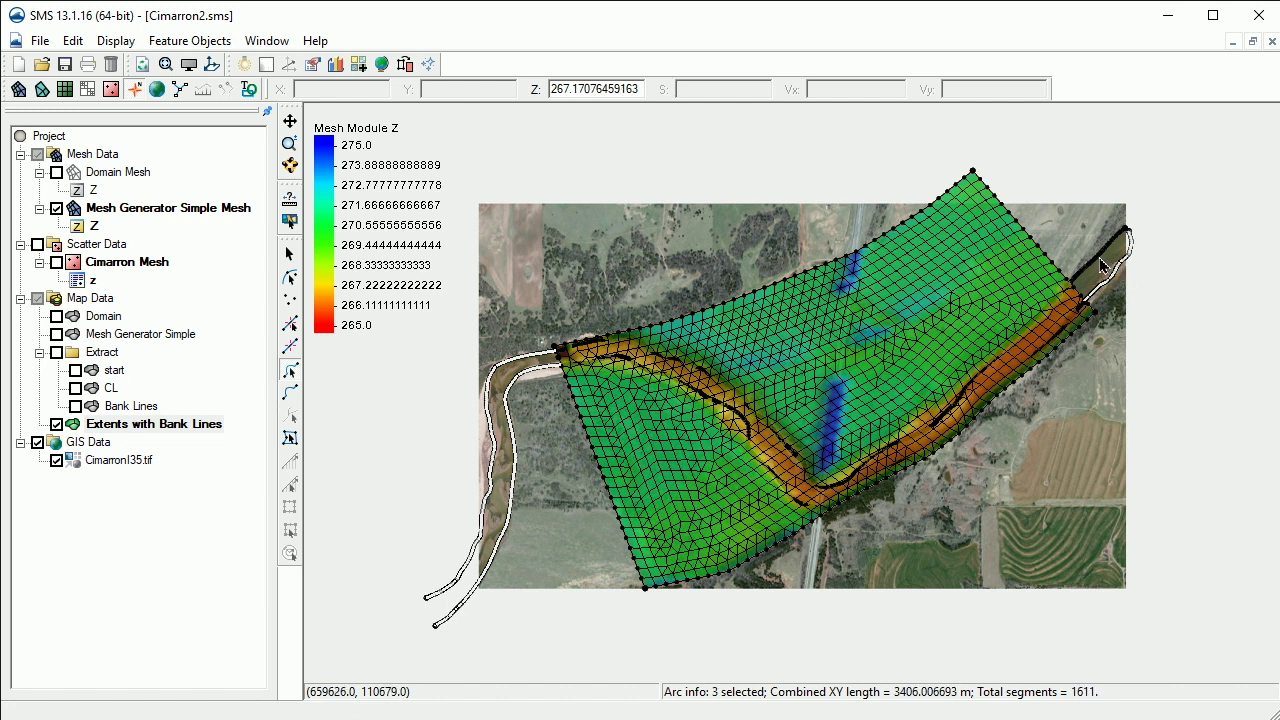
shift+click(1101, 263)
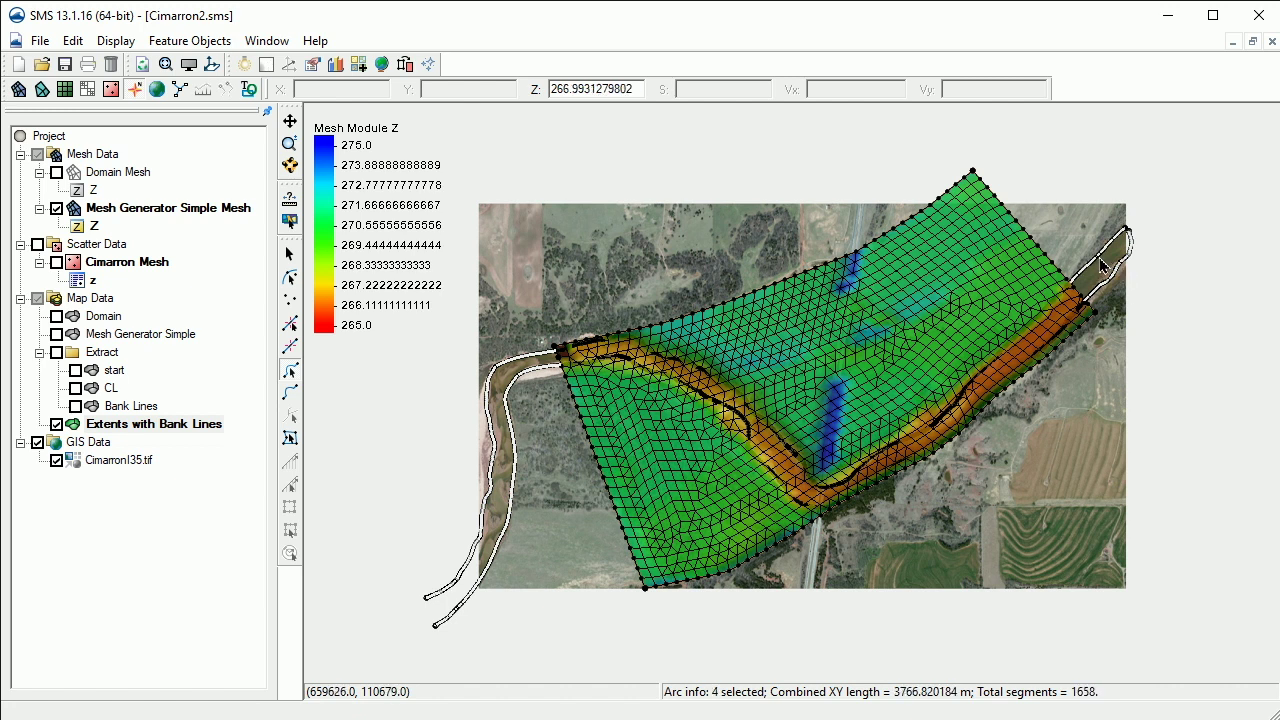
key(Delete)
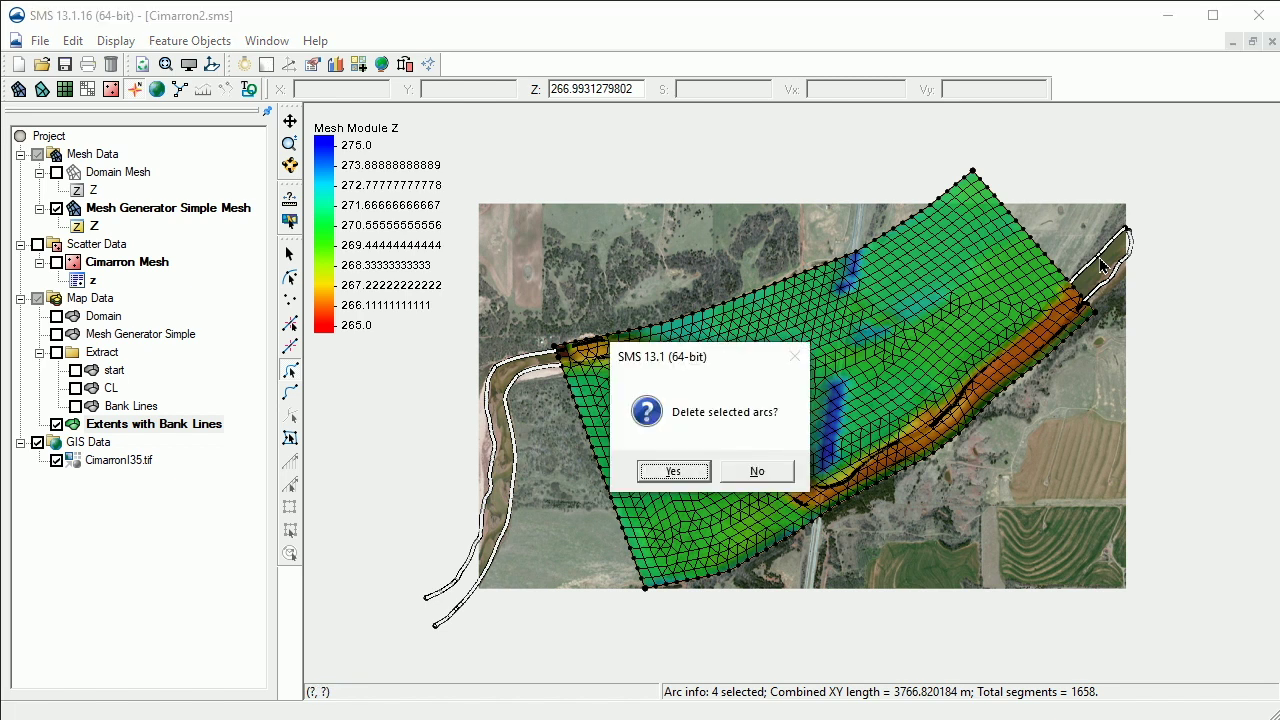
click(683, 473)
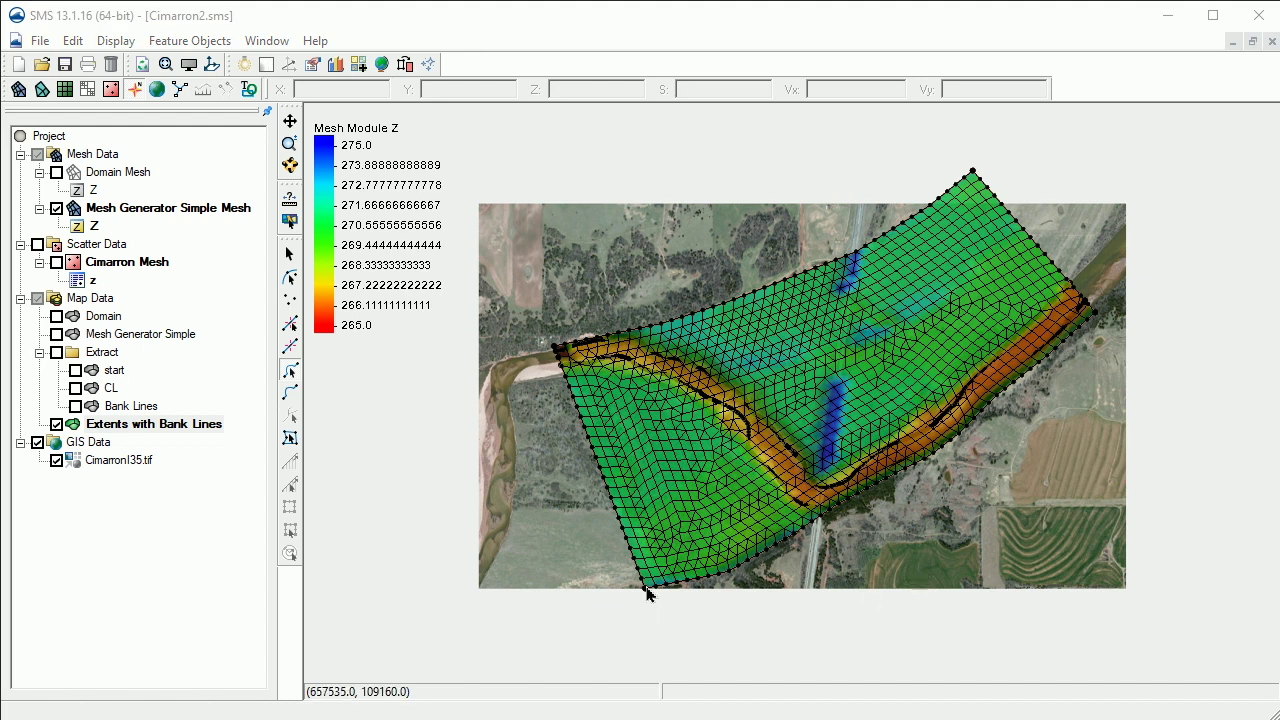
Hide Cimarron135.tif and Mesh Generator Simple Mesh, then select the lower bank arc.
click(56, 462)
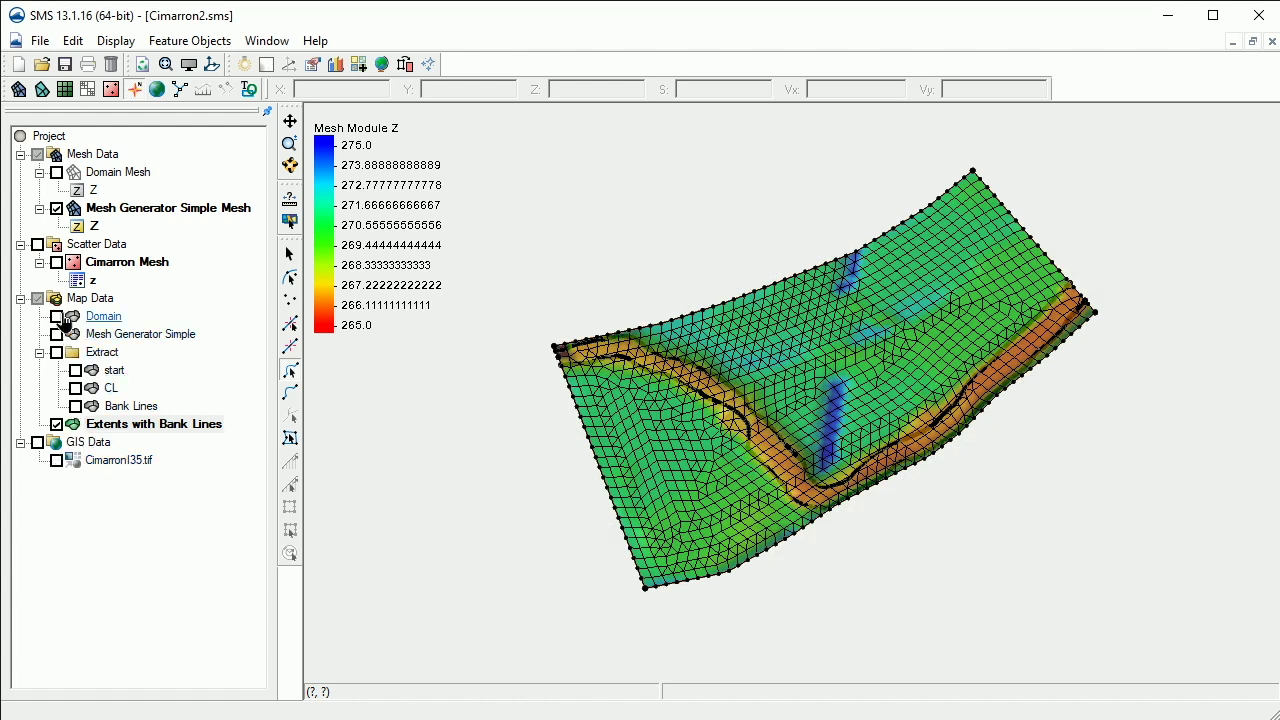
click(56, 209)
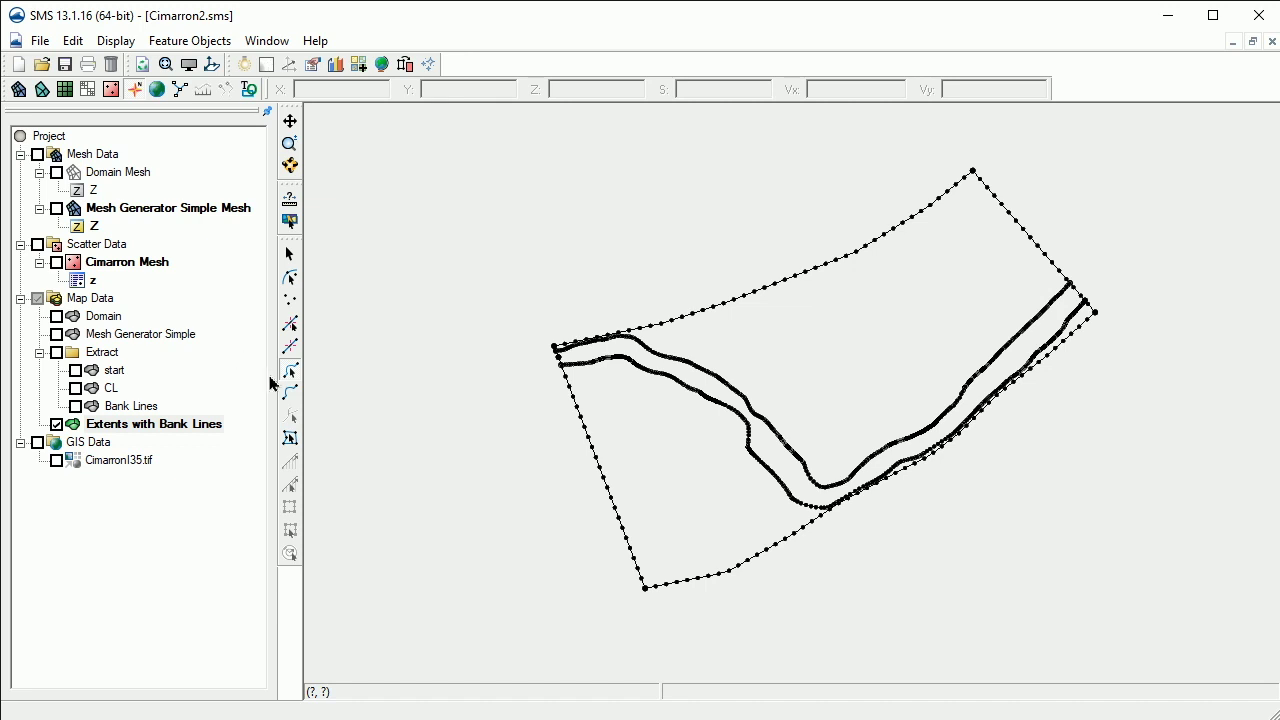
click(291, 371)
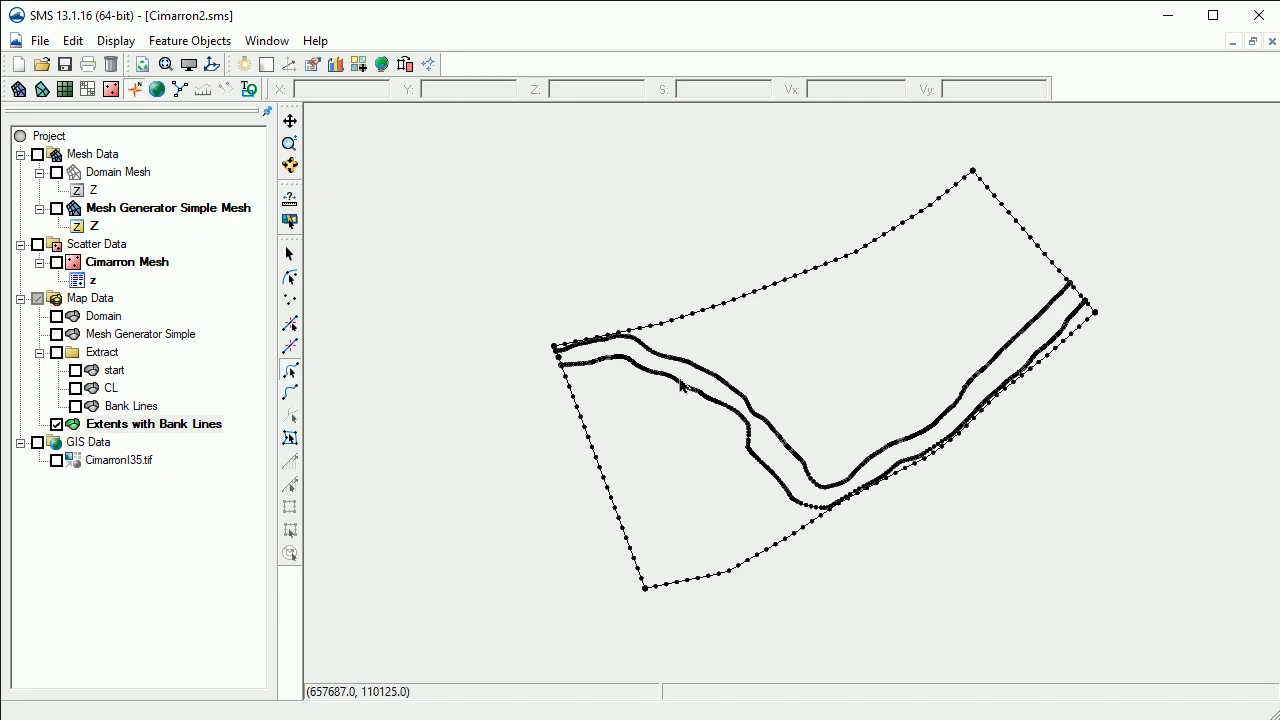
click(681, 385)
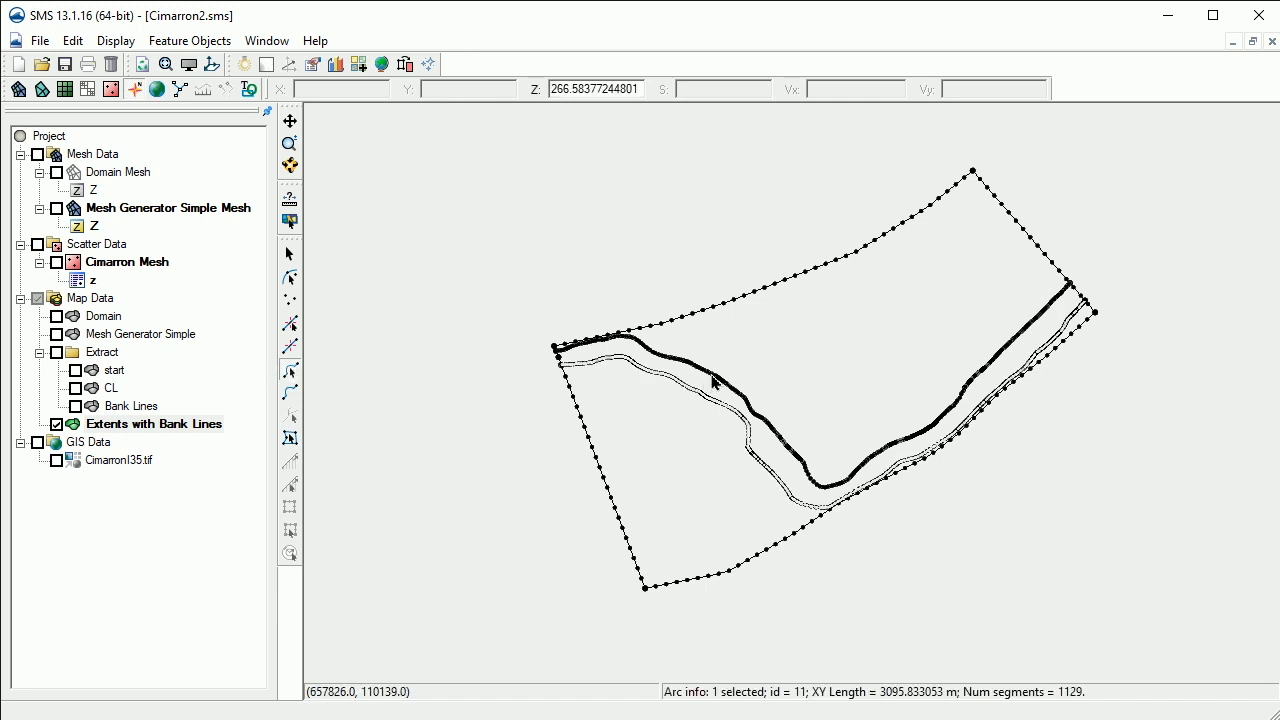
Redistribute vertices on both bank arcs at a specified spacing of 50, giving 123 segments.
shift+click(719, 380)
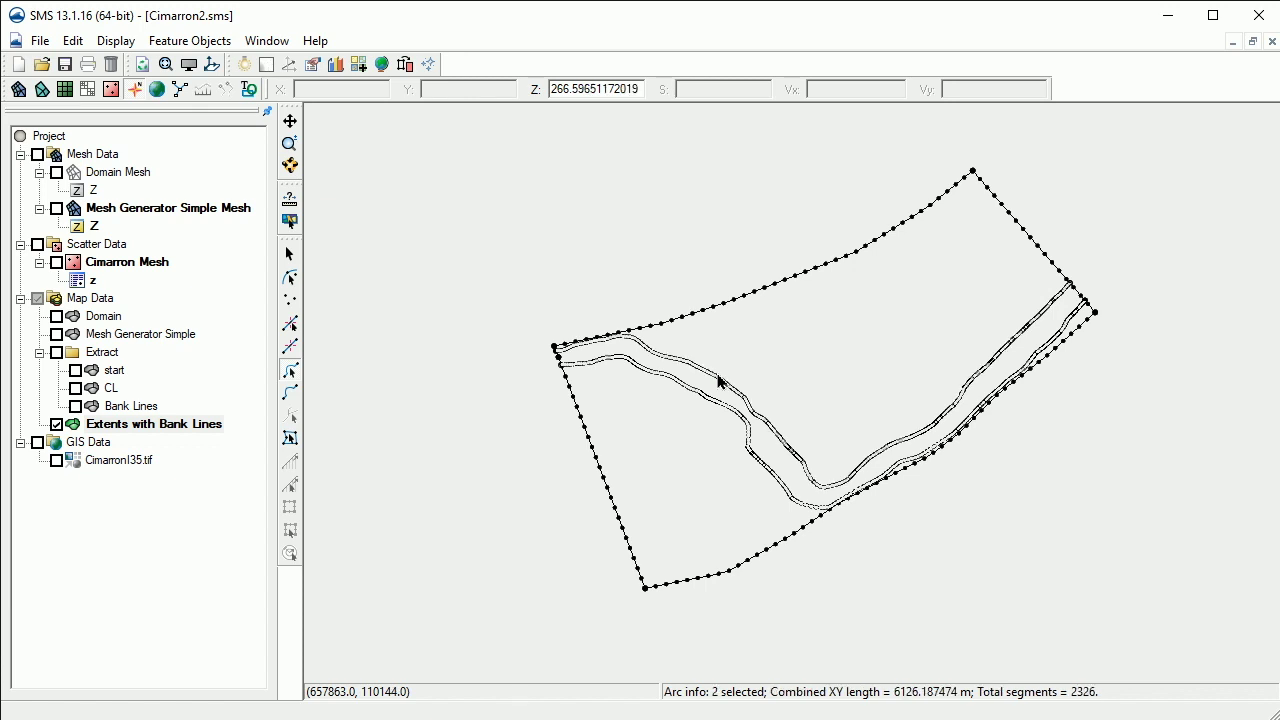
right_click(720, 380)
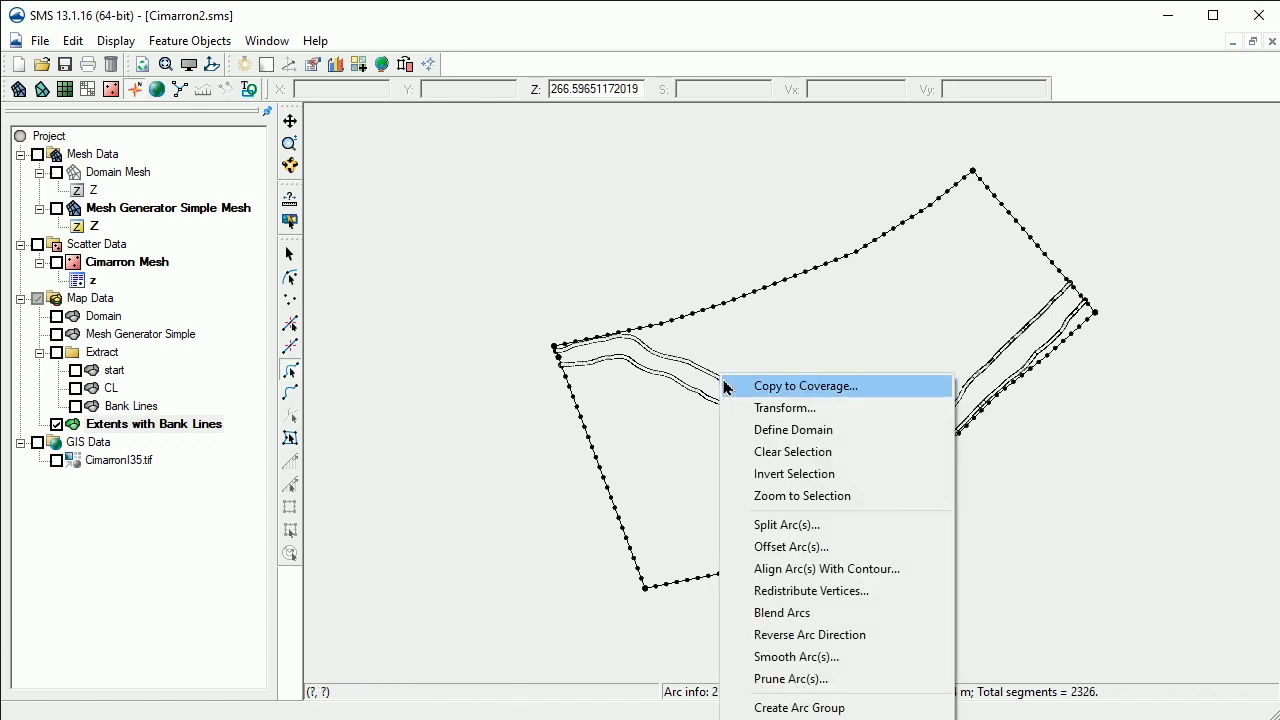
click(830, 590)
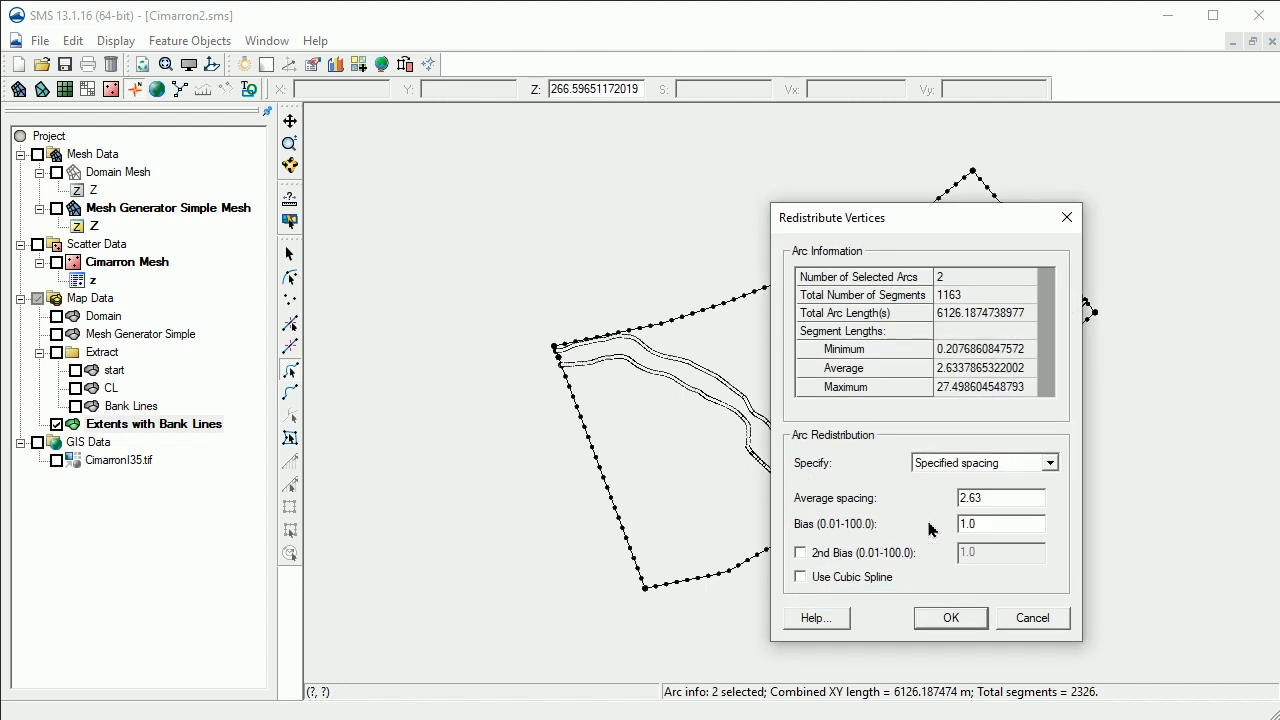
click(1050, 463)
click(1036, 482)
drag(1002, 500, 940, 503)
text(50)
click(955, 617)
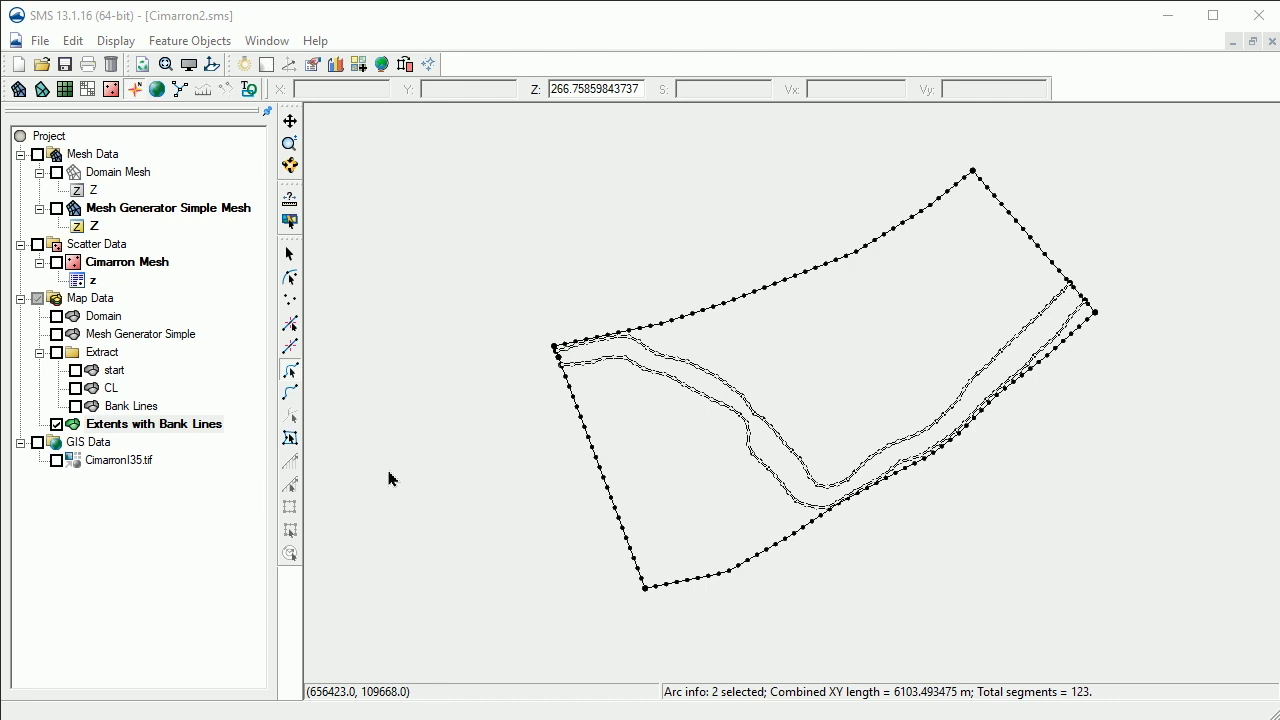
Draw a short arc across the channel near its upper-right end and rebuild polygons.
click(290, 393)
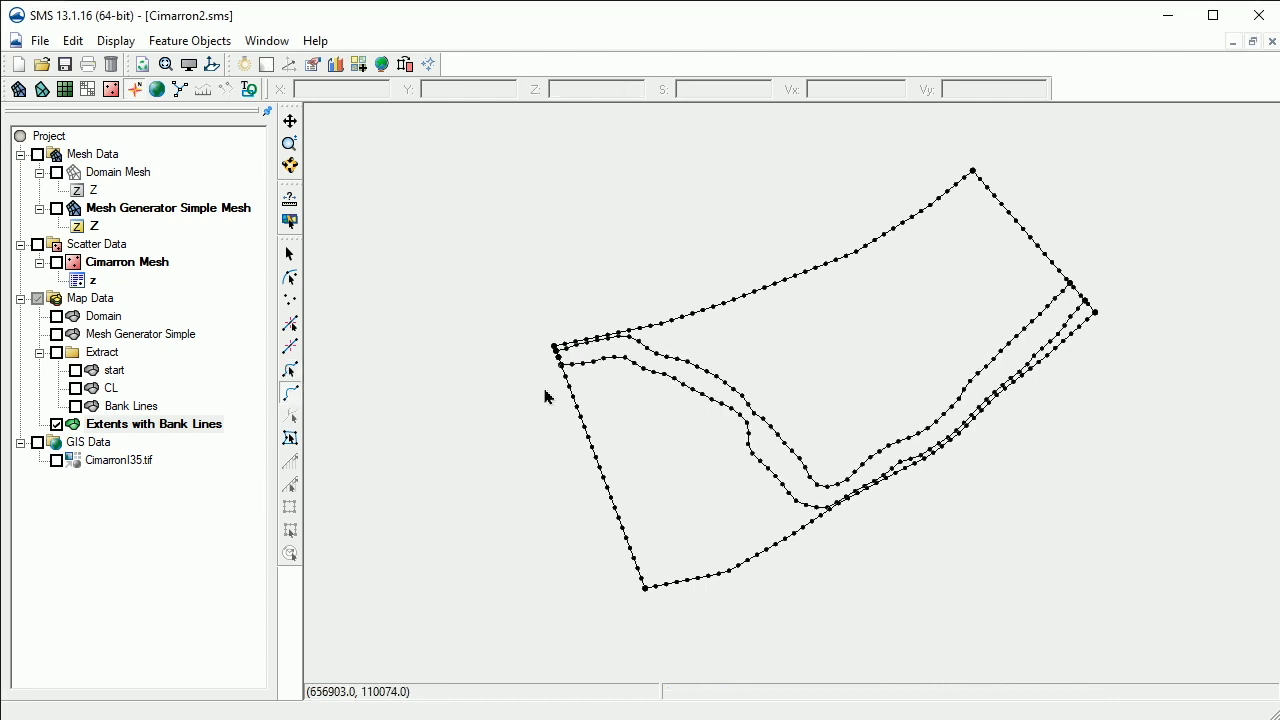
click(1000, 351)
double_click(1020, 375)
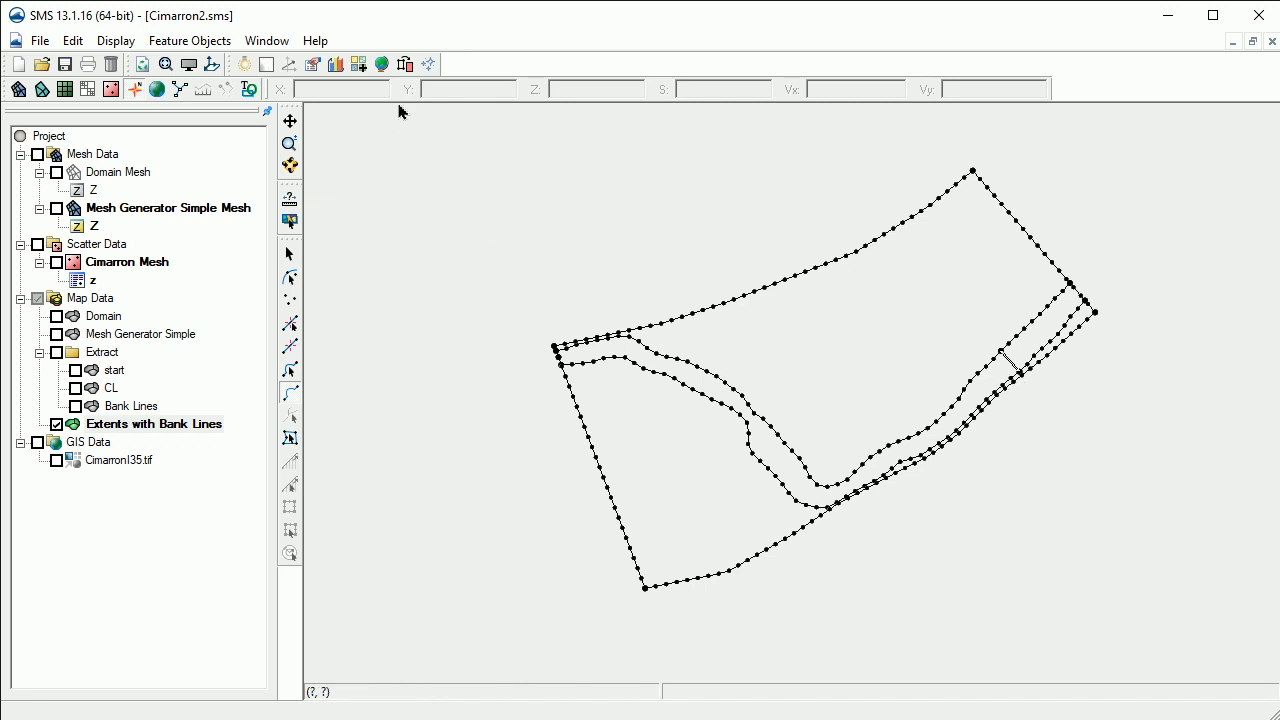
click(403, 66)
click(290, 438)
Set the small upper-right channel polygon's mesh type to Patch and preview it.
double_click(1034, 343)
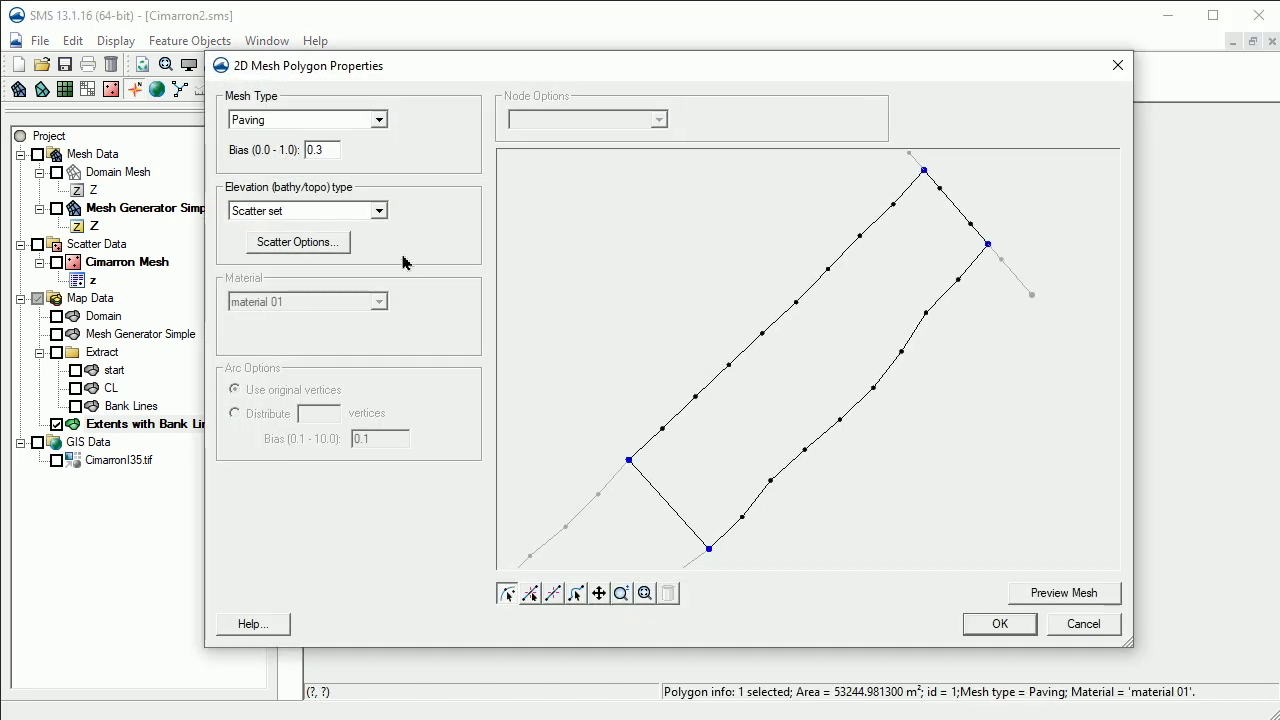
click(379, 120)
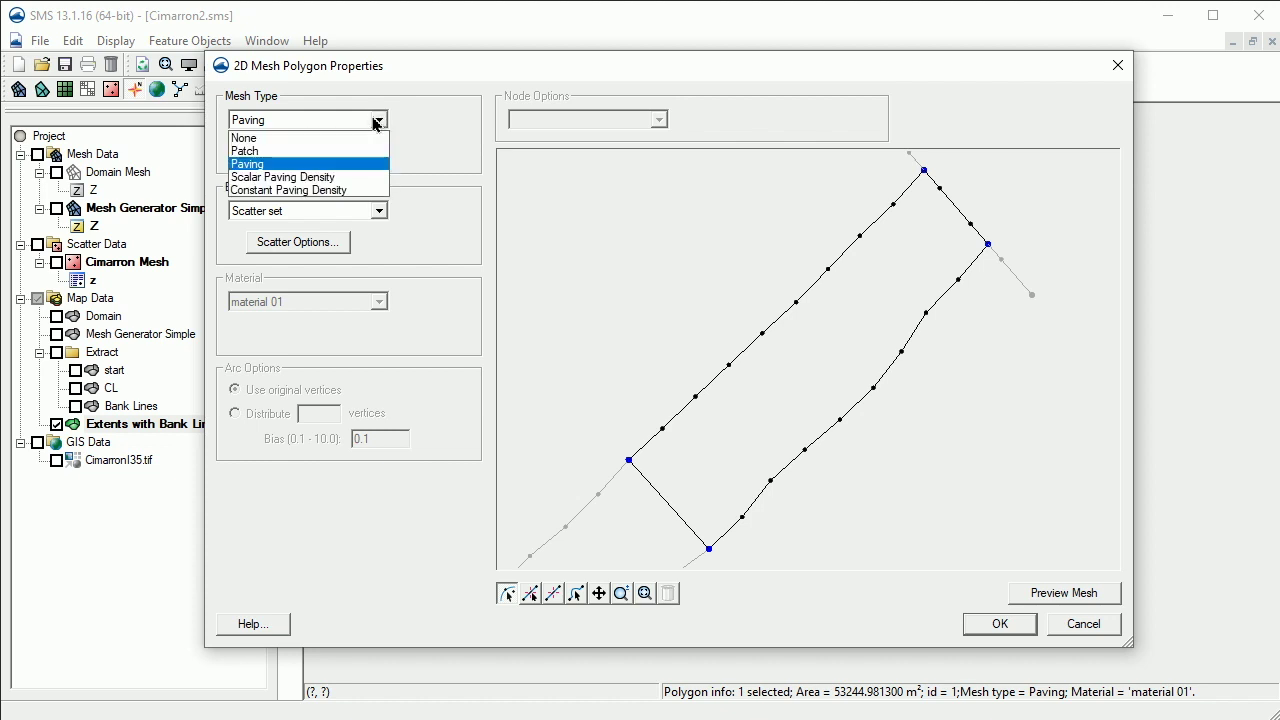
click(332, 152)
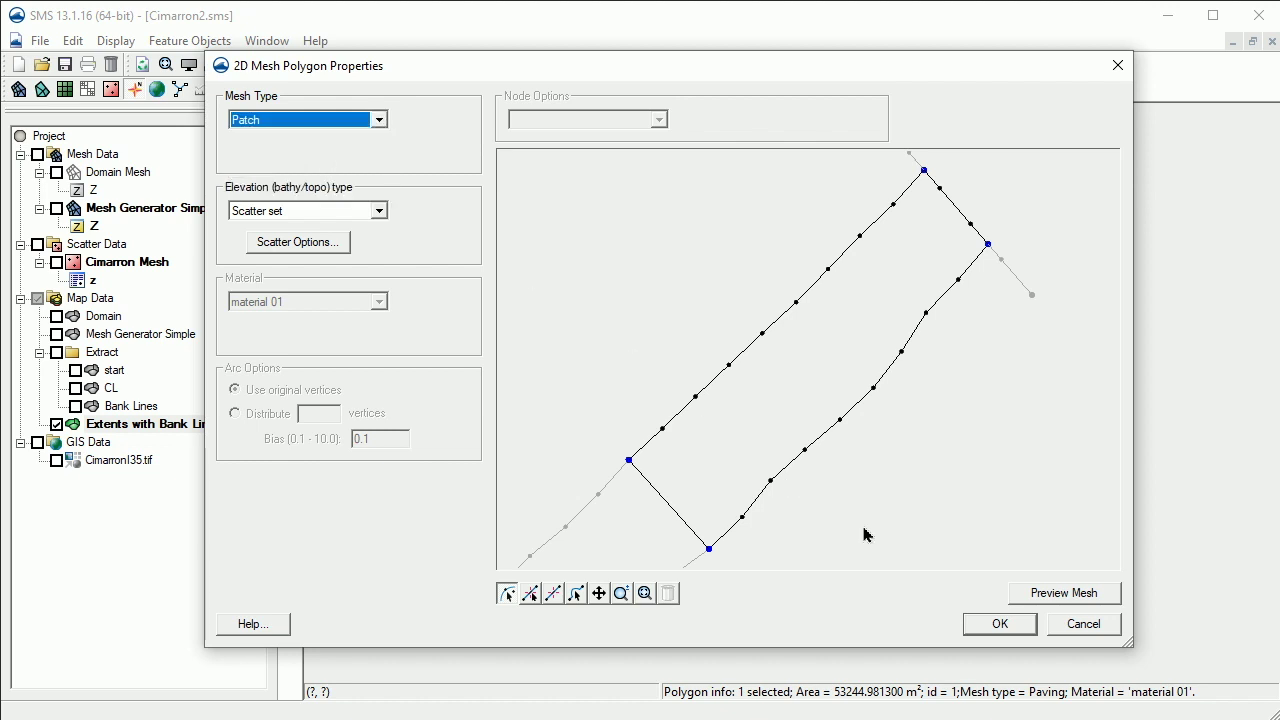
click(1046, 598)
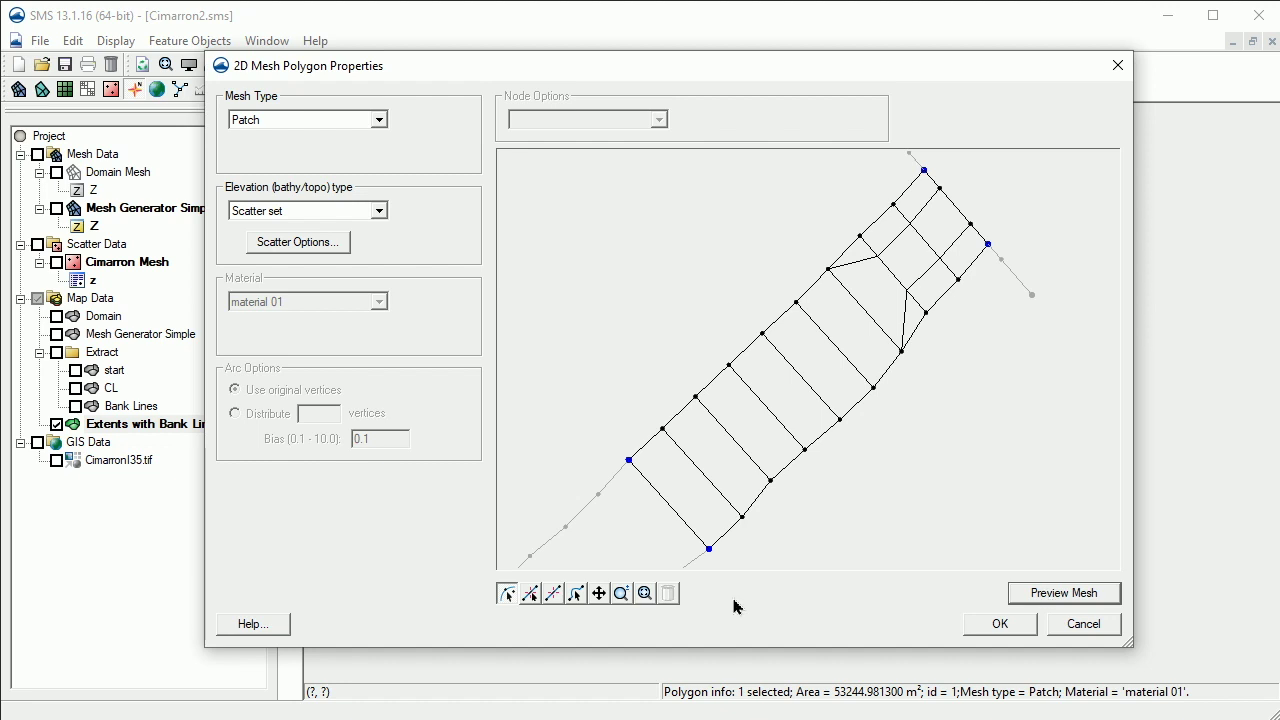
Distribute 7 vertices on both end arcs, preview and accept the patch mesh.
click(578, 594)
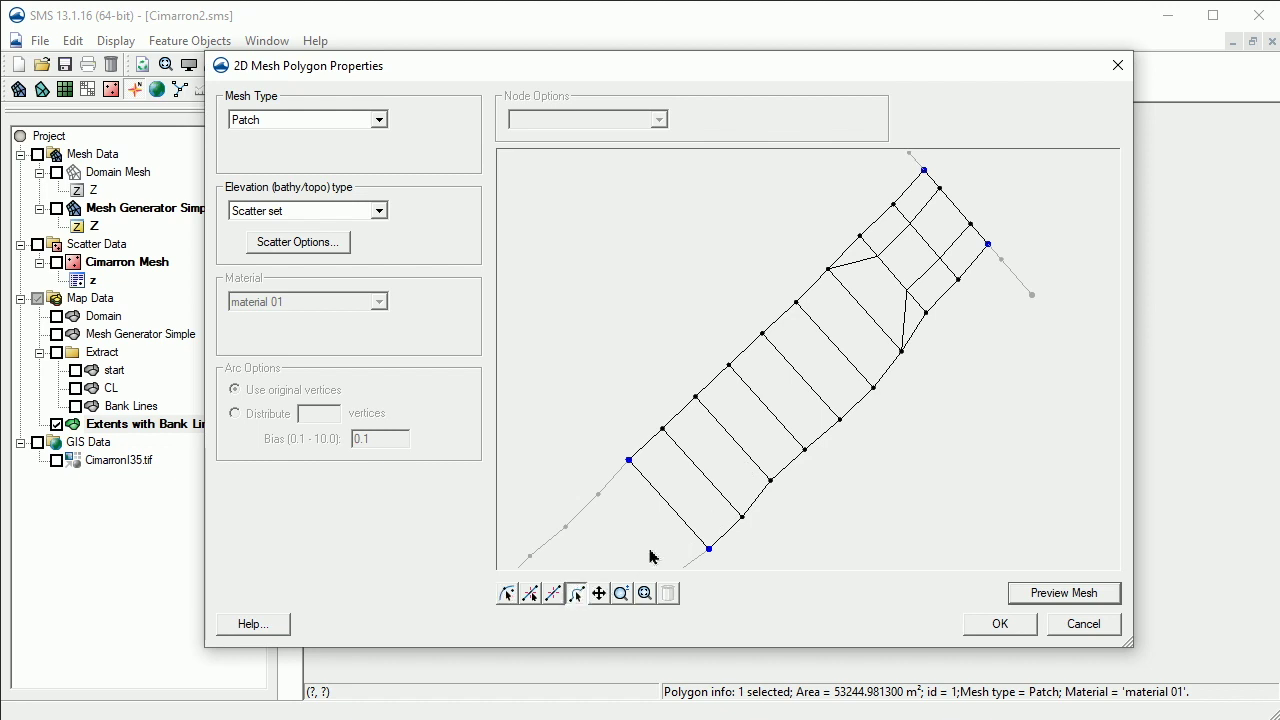
click(680, 516)
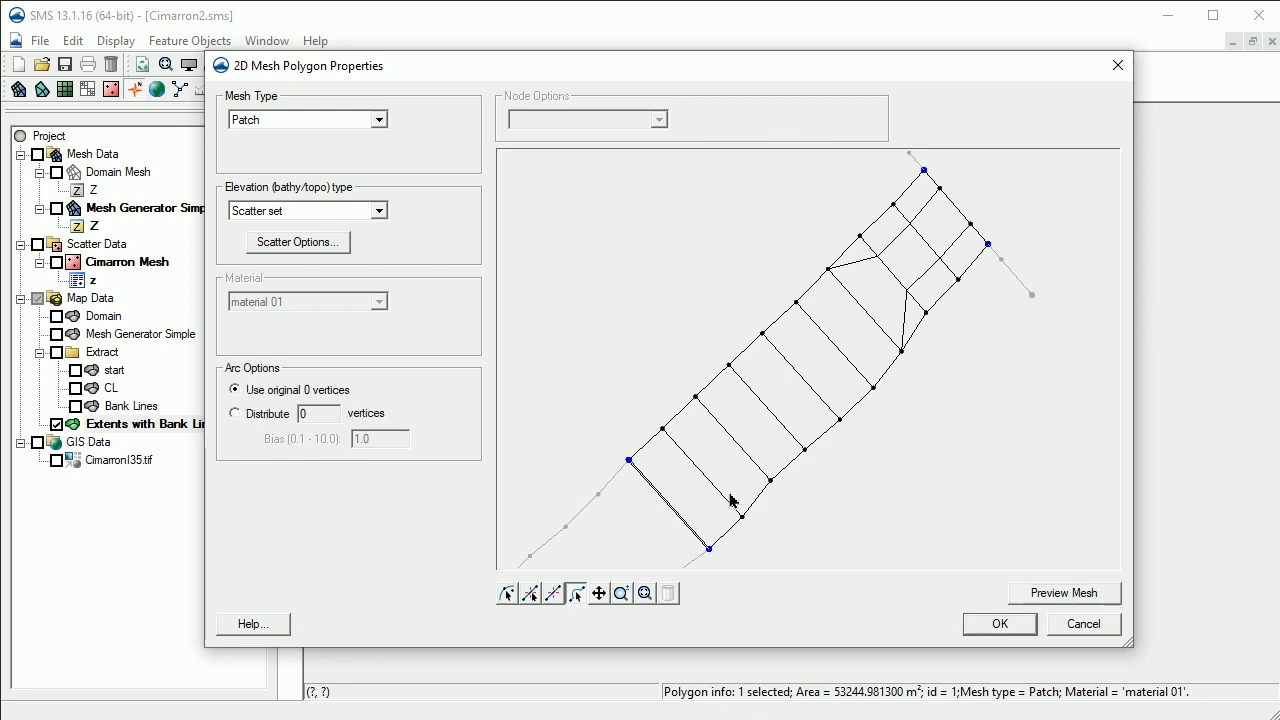
shift+click(955, 208)
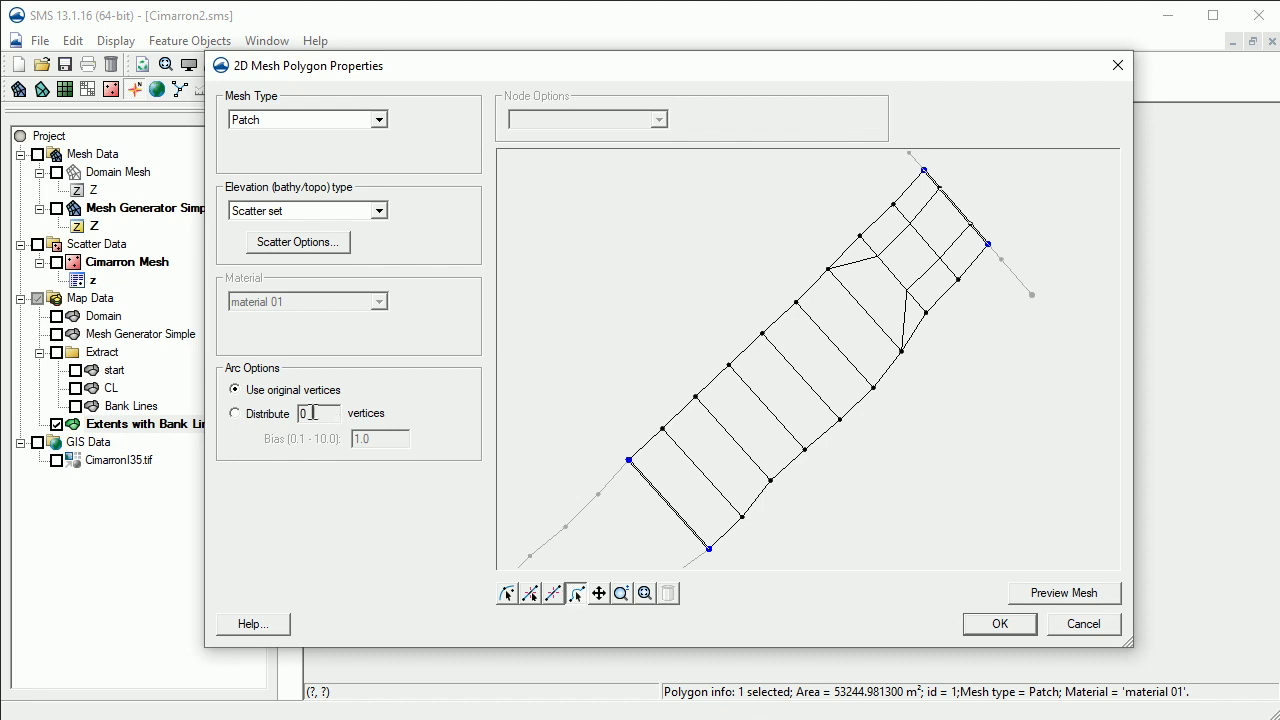
click(236, 414)
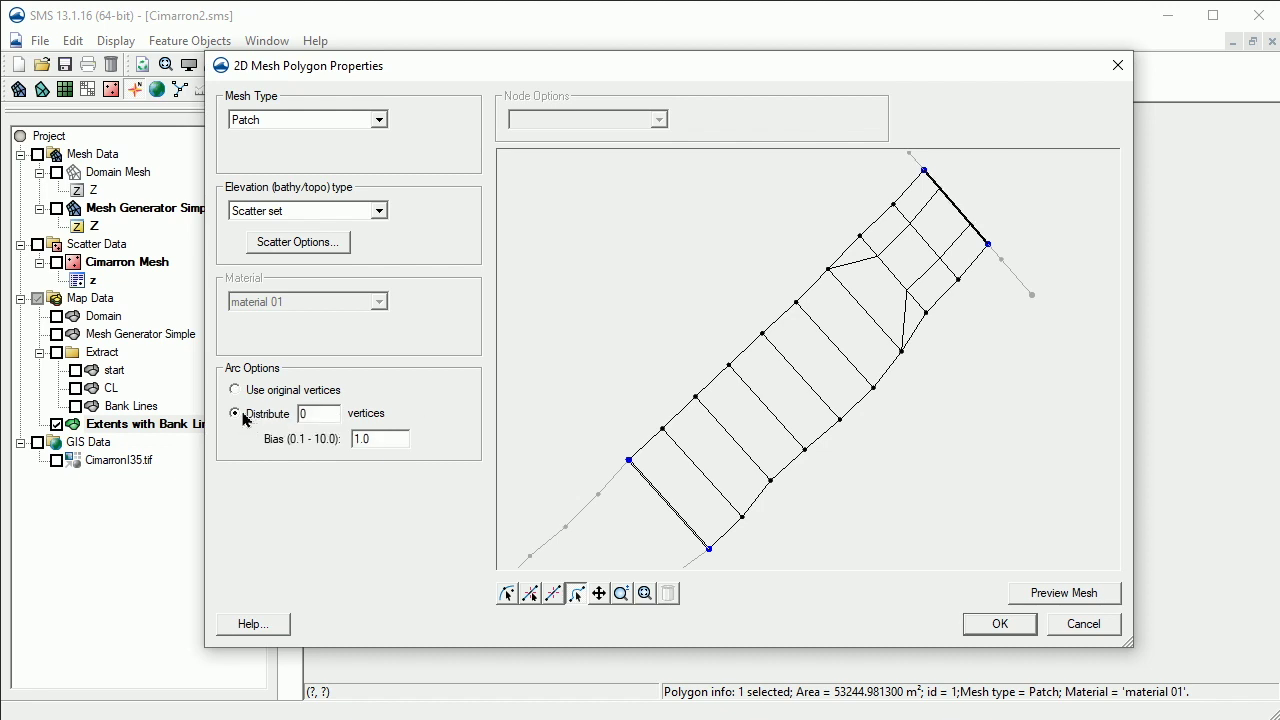
double_click(303, 413)
click(1052, 600)
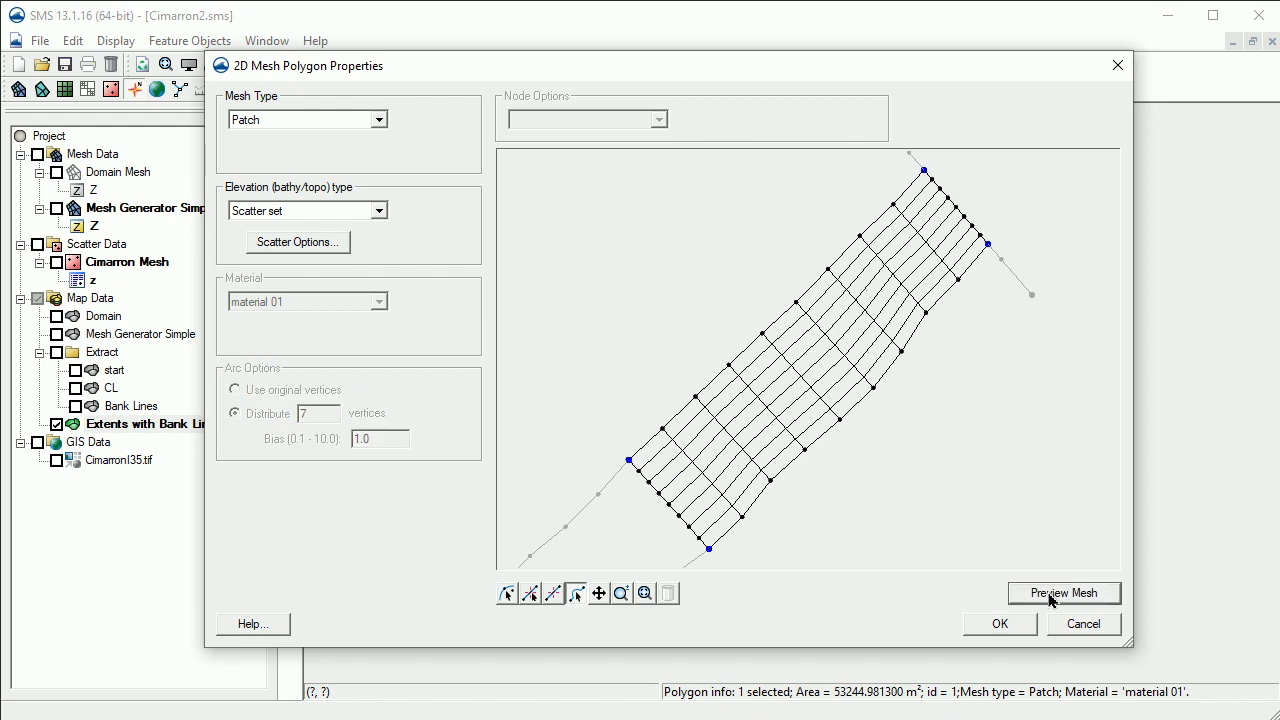
click(1000, 624)
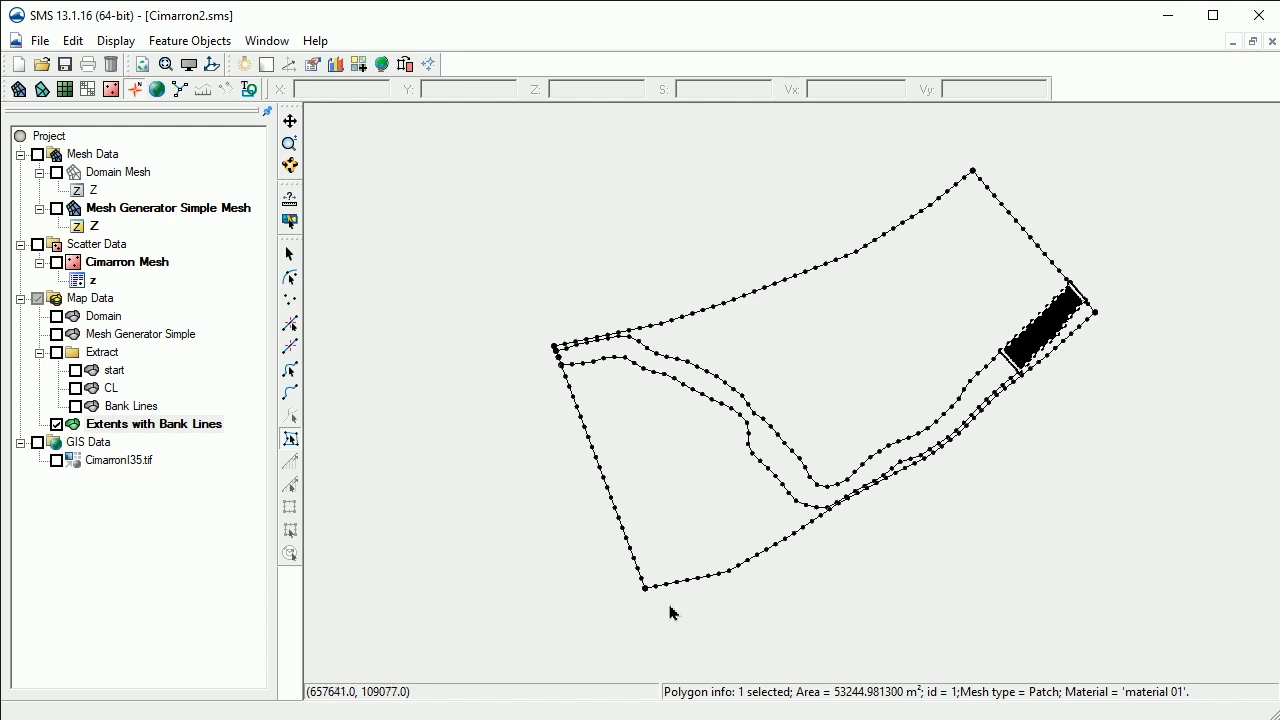
click(781, 468)
Try Patch meshing on the long channel polygon; preview fails with a patch edge-count error.
double_click(781, 468)
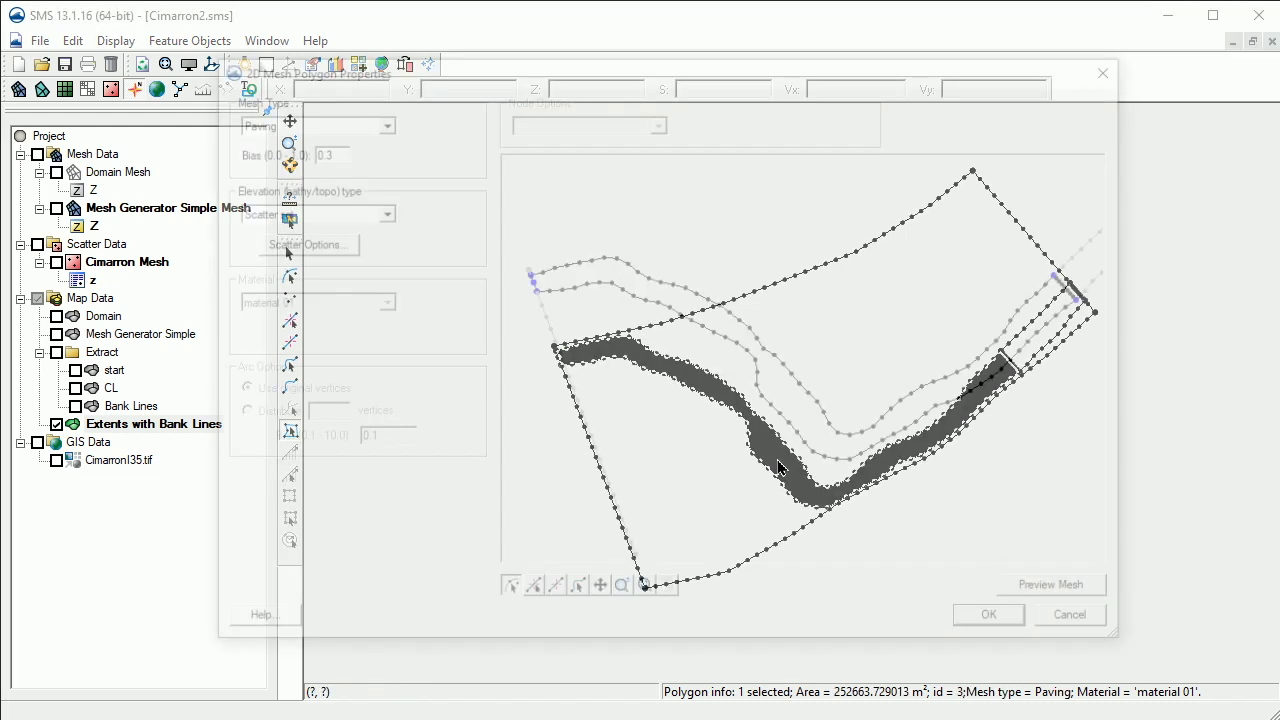
click(380, 120)
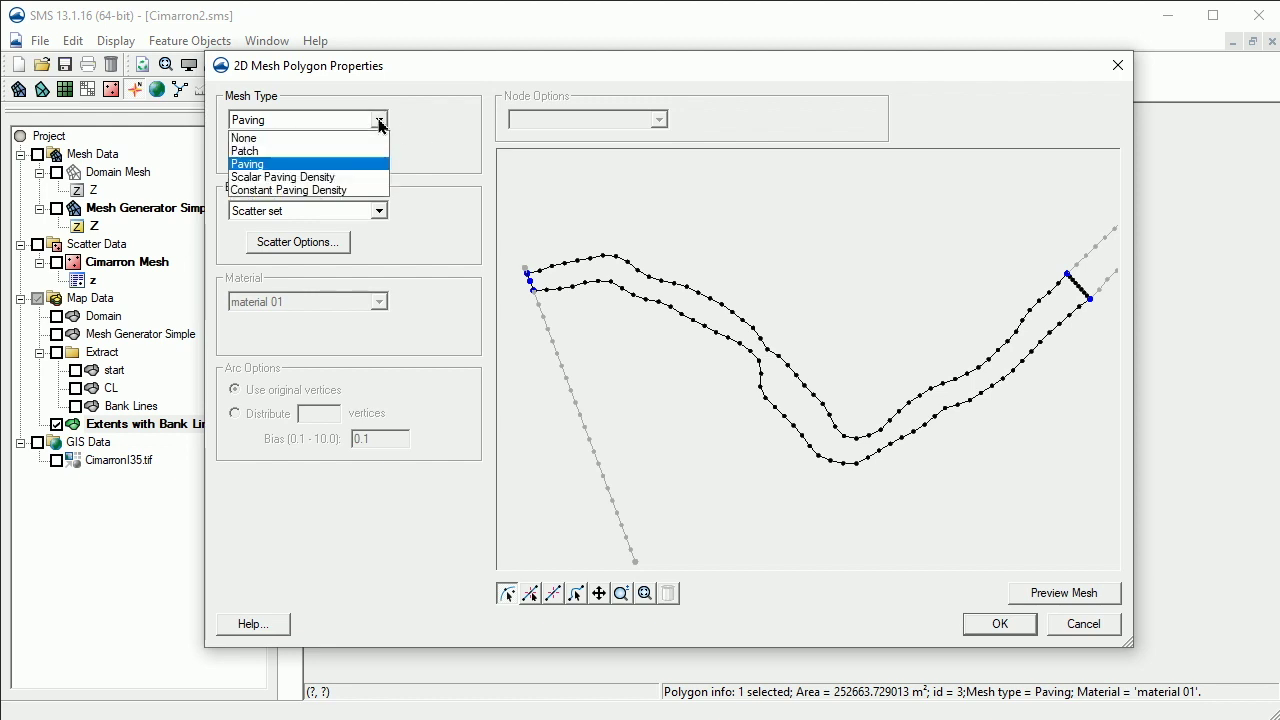
click(368, 154)
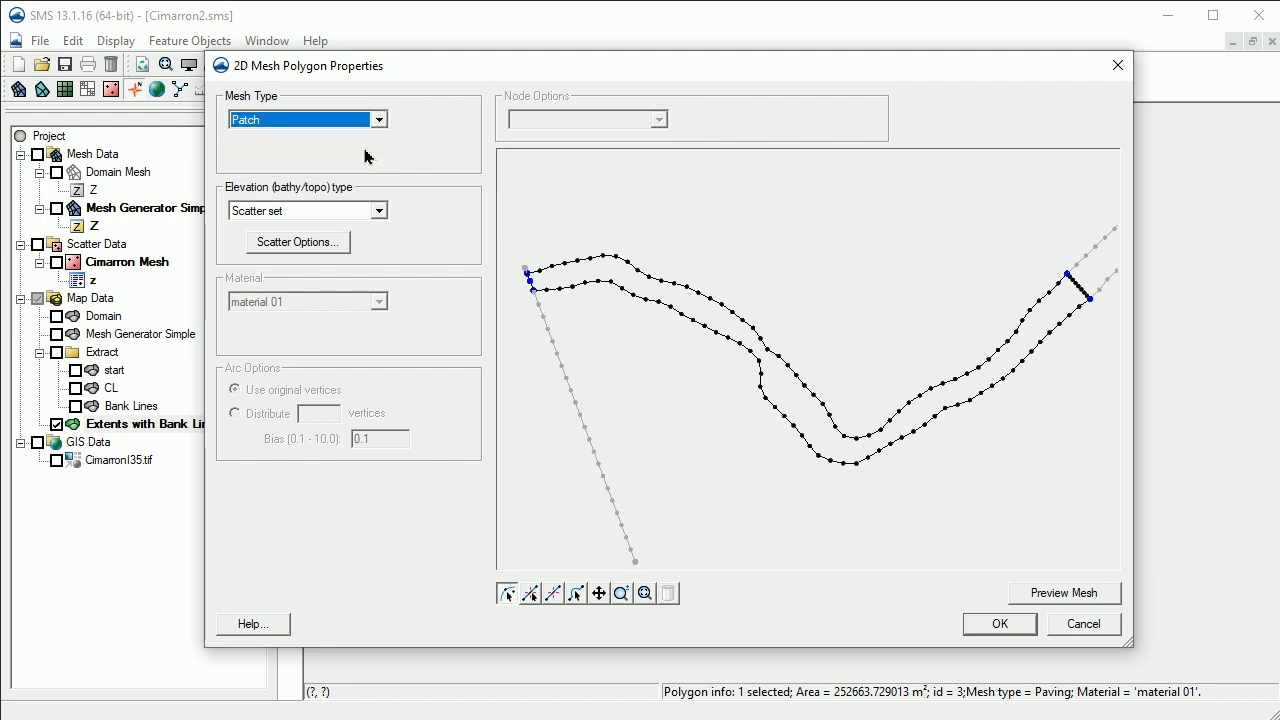
click(1052, 598)
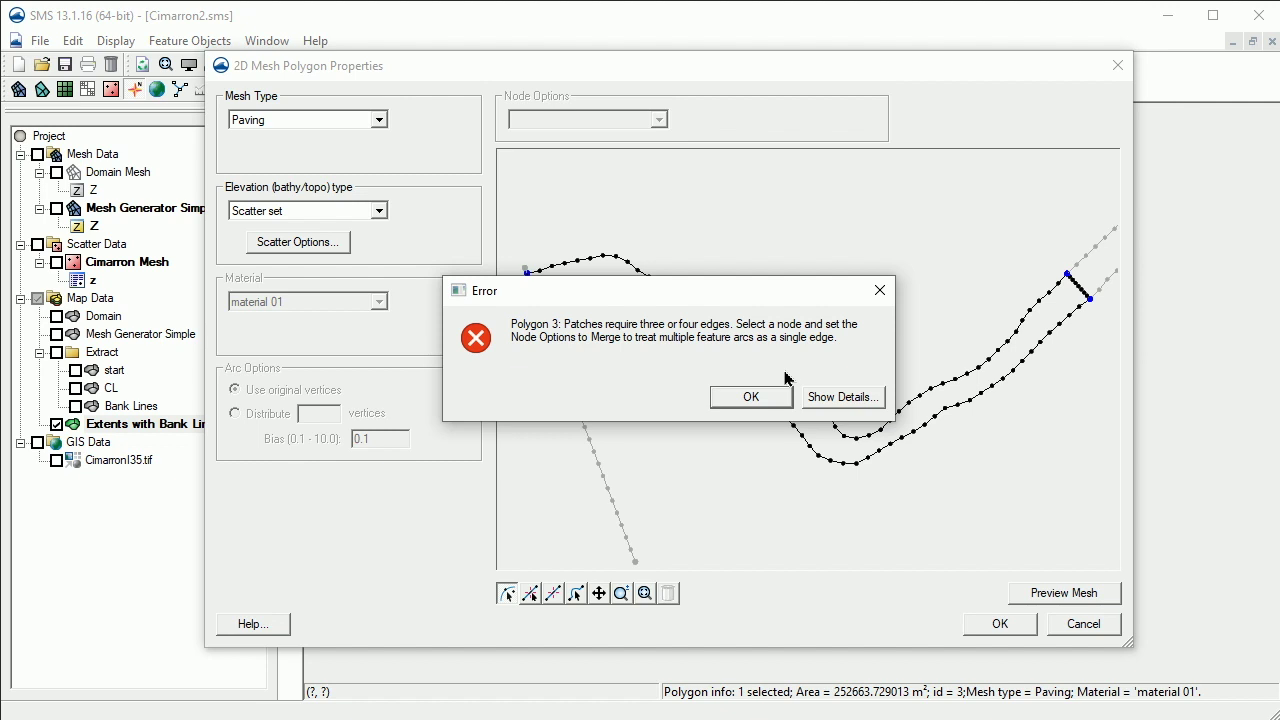
click(752, 398)
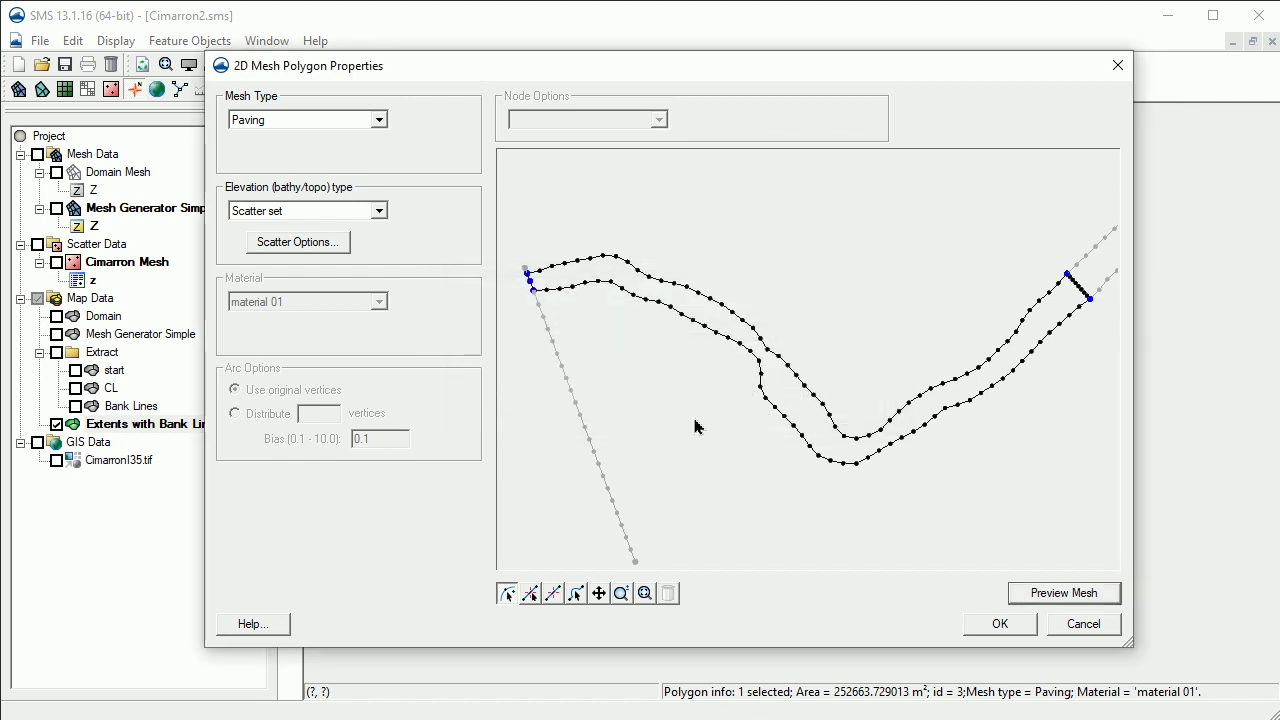
Set the middle vertex at the polygon's upstream end to Merge, then frame the preview.
click(622, 594)
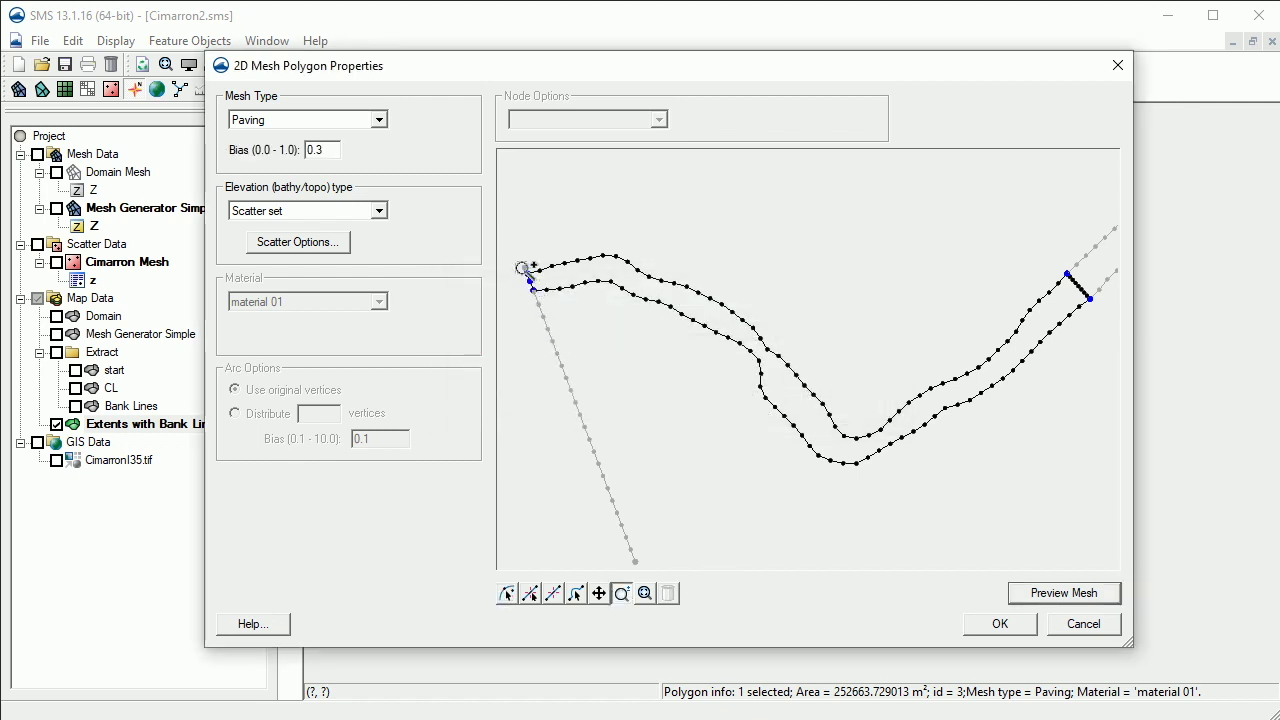
drag(511, 251, 587, 333)
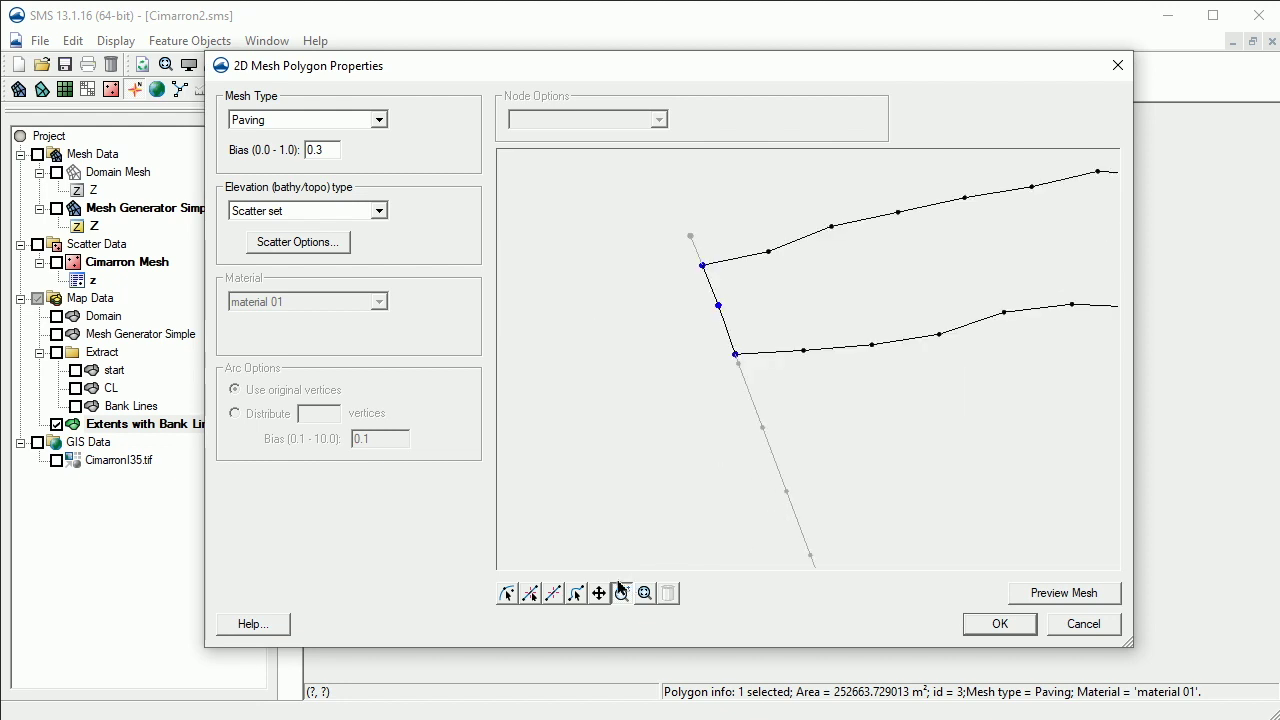
click(508, 594)
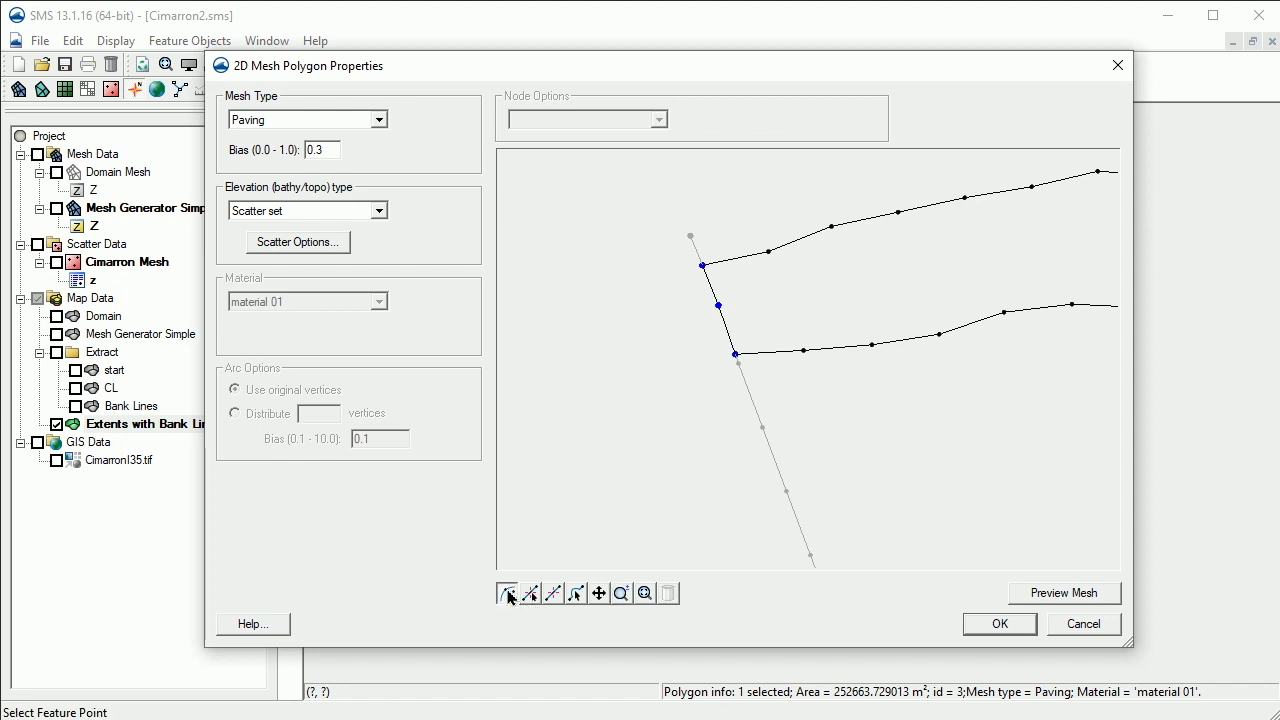
click(717, 307)
click(660, 121)
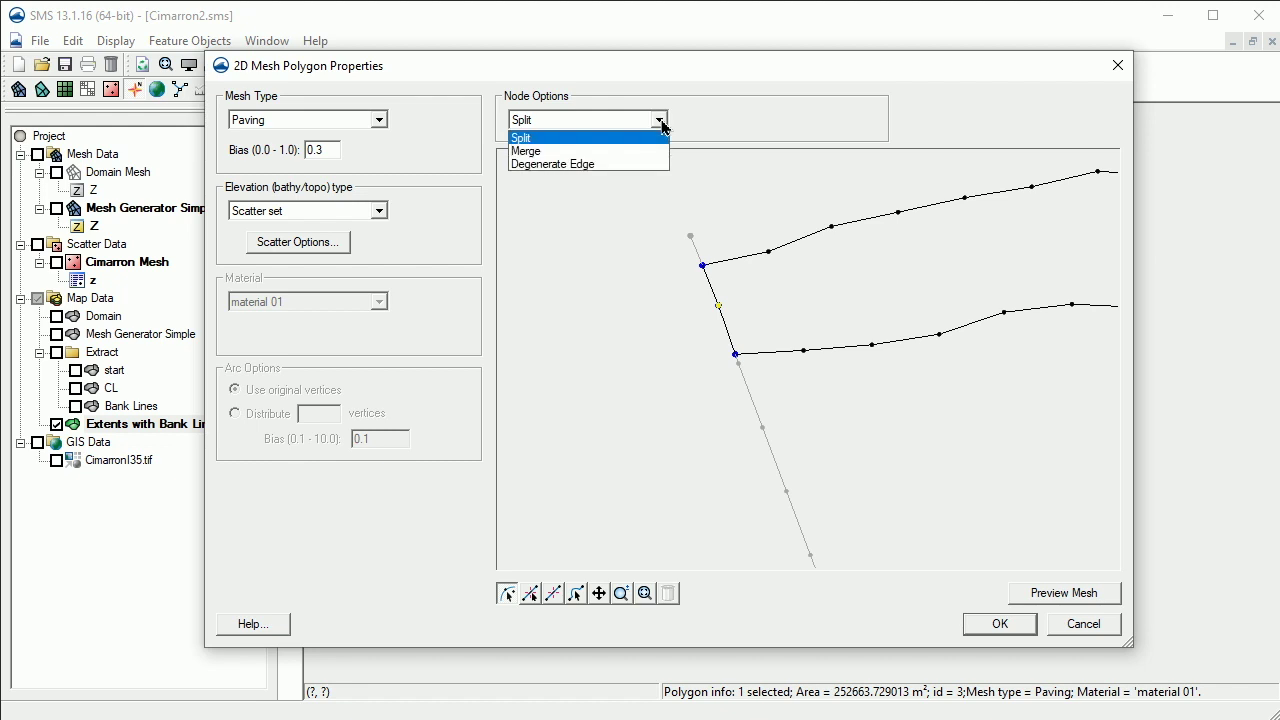
click(636, 151)
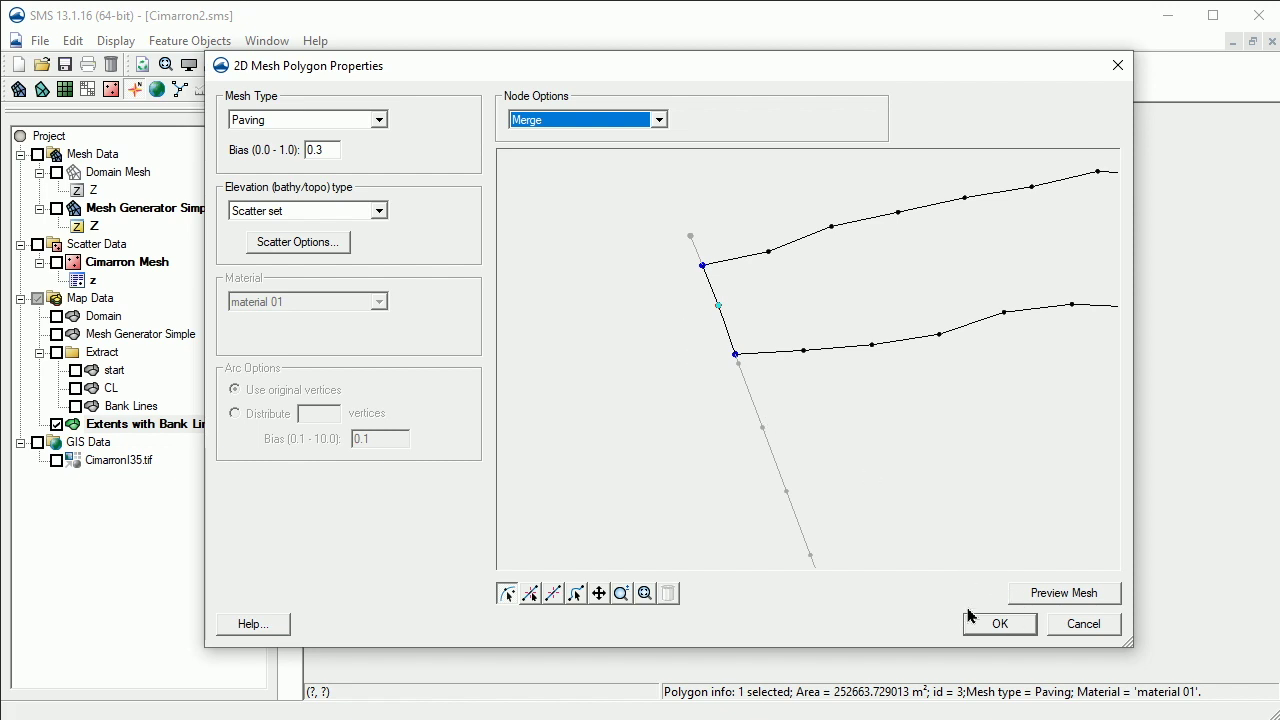
click(647, 596)
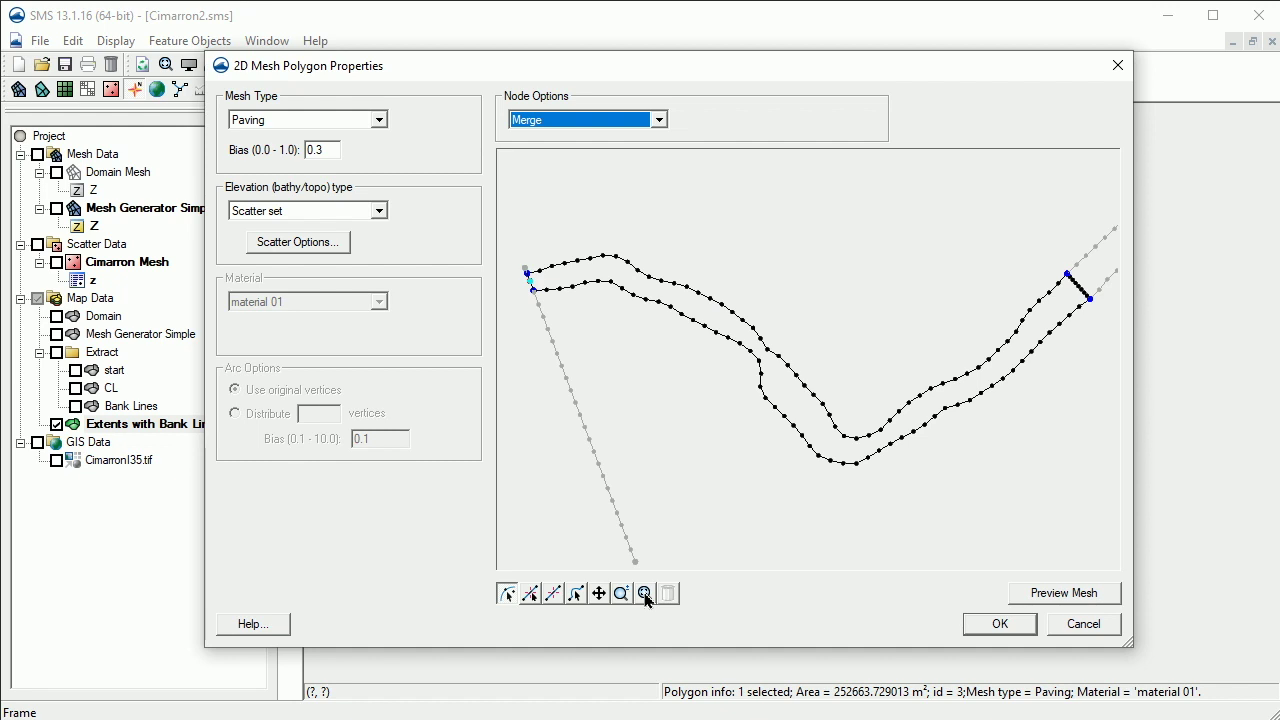
Assign Patch to the river channel polygon, dismiss the overlapping-edges error, and close its properties.
click(1071, 602)
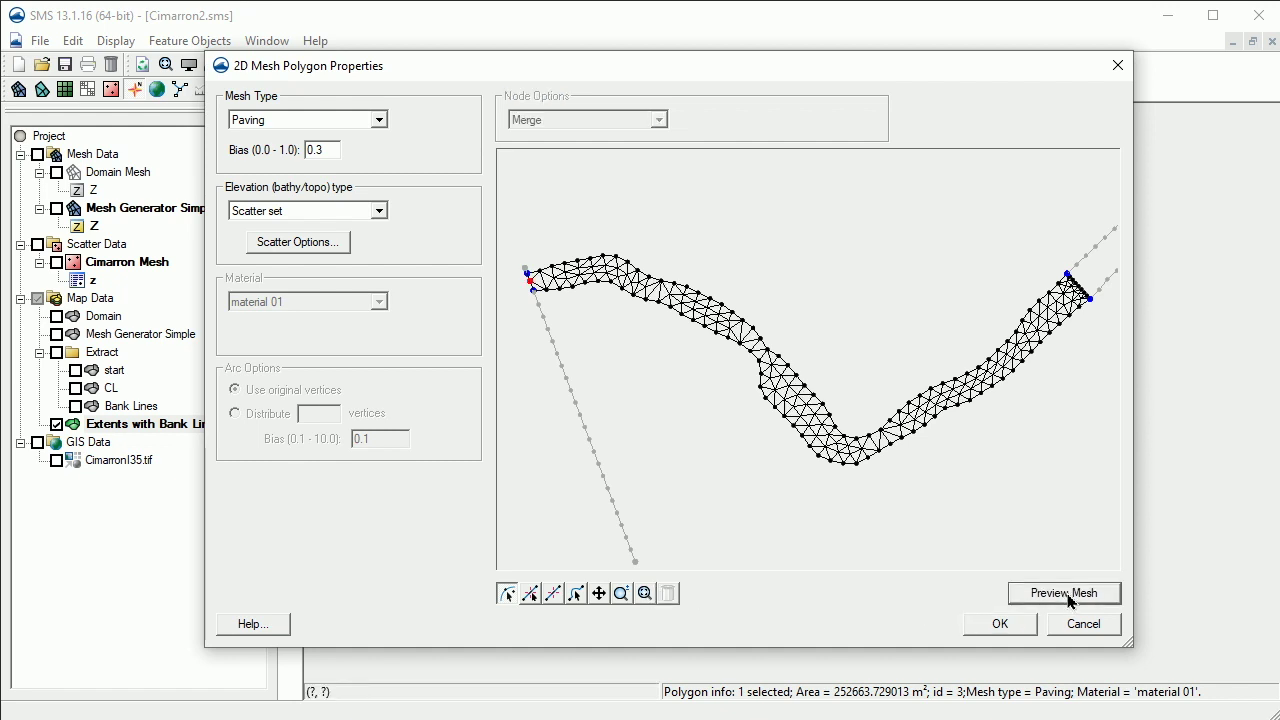
click(380, 120)
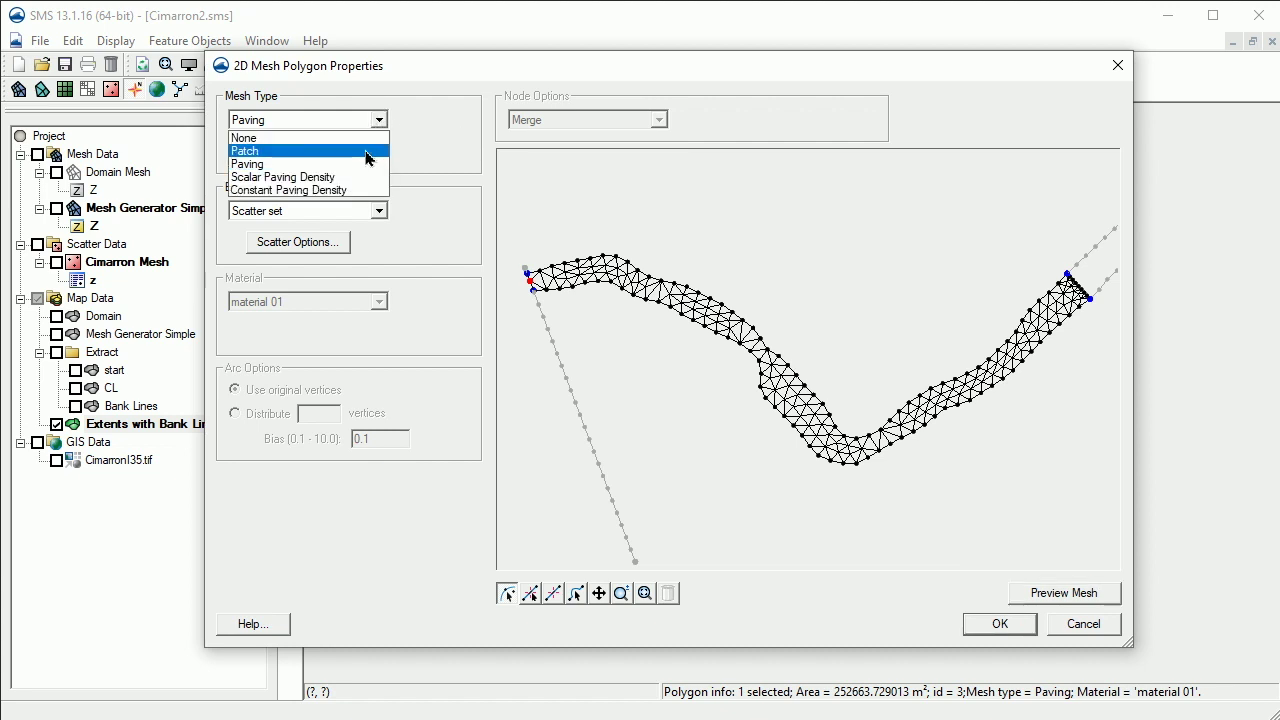
click(369, 158)
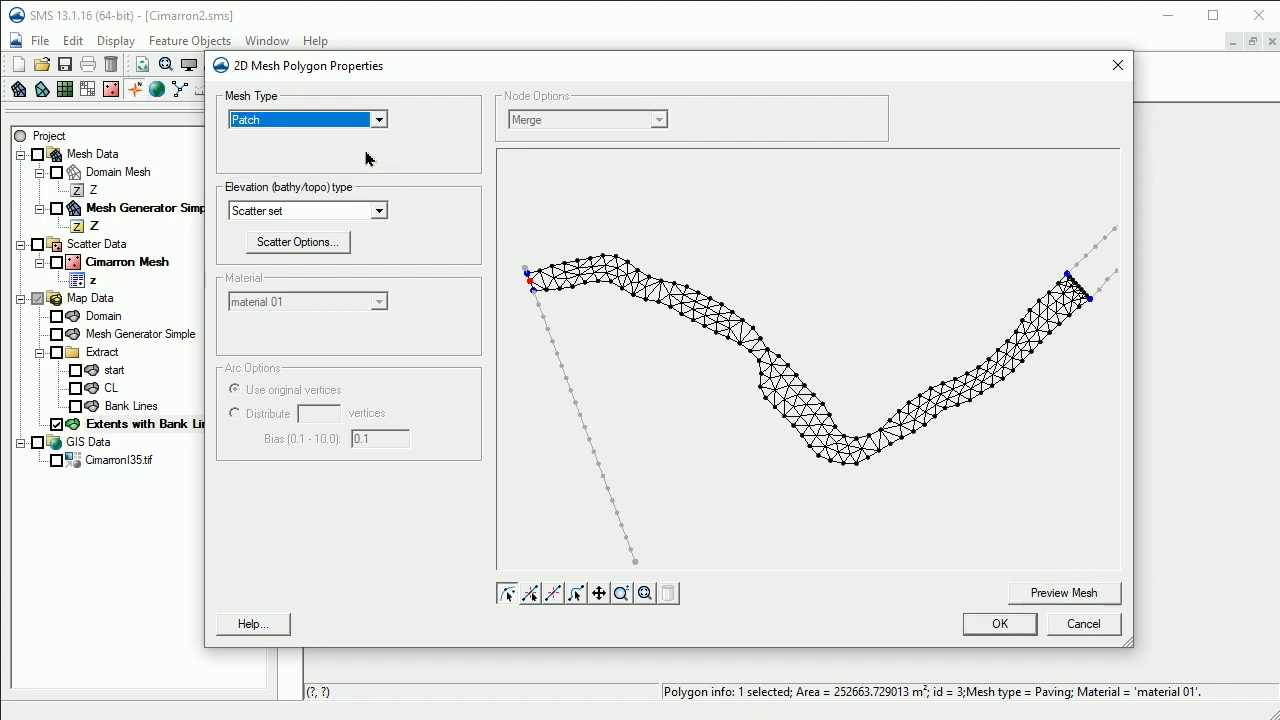
click(1048, 595)
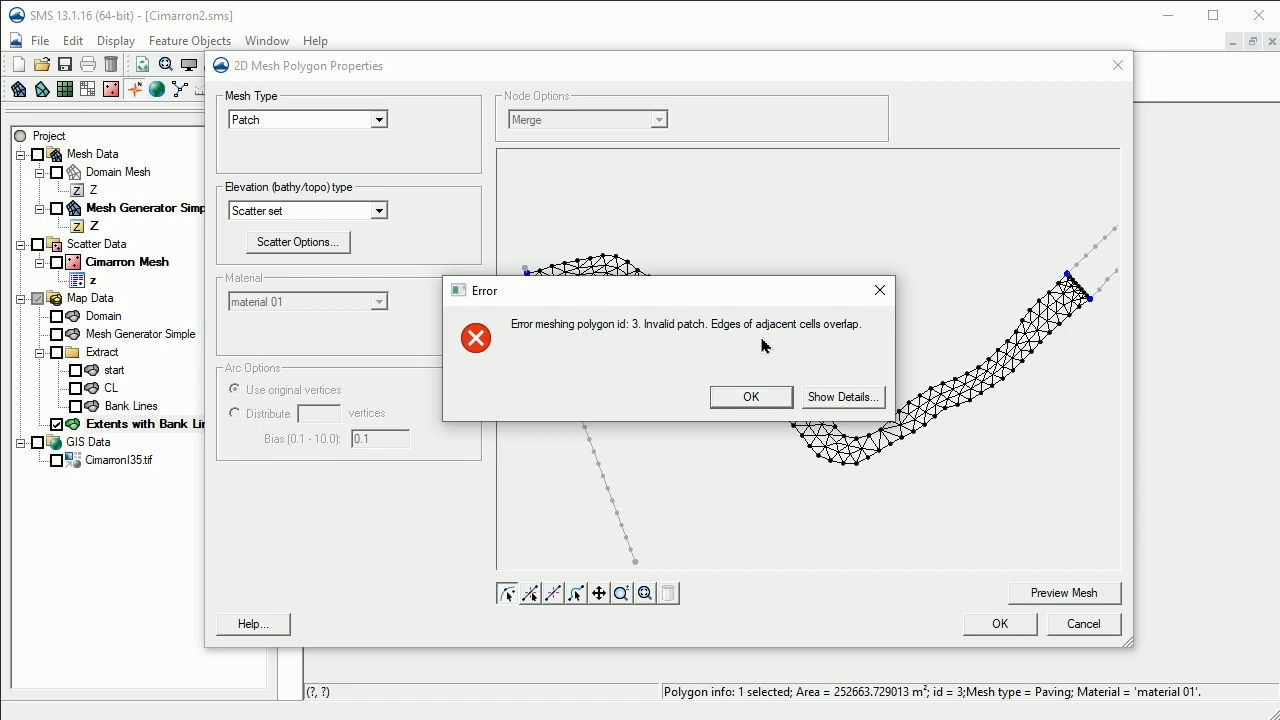
click(751, 397)
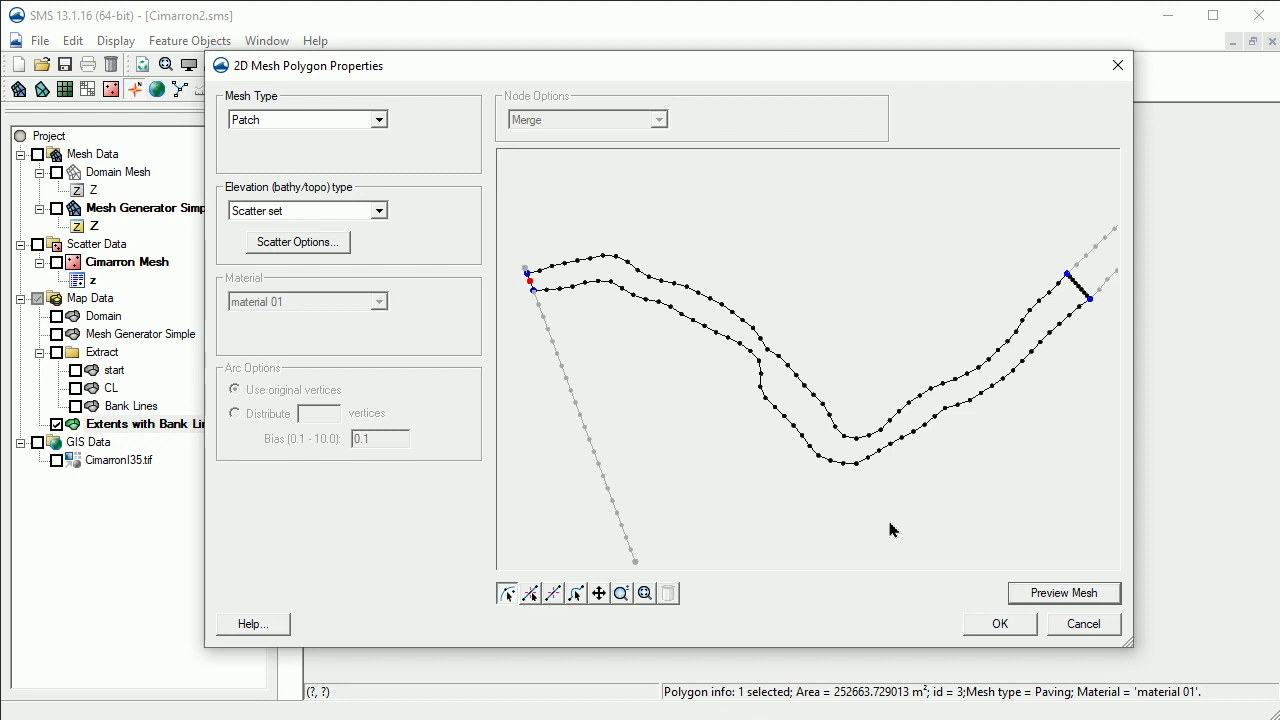
click(1000, 623)
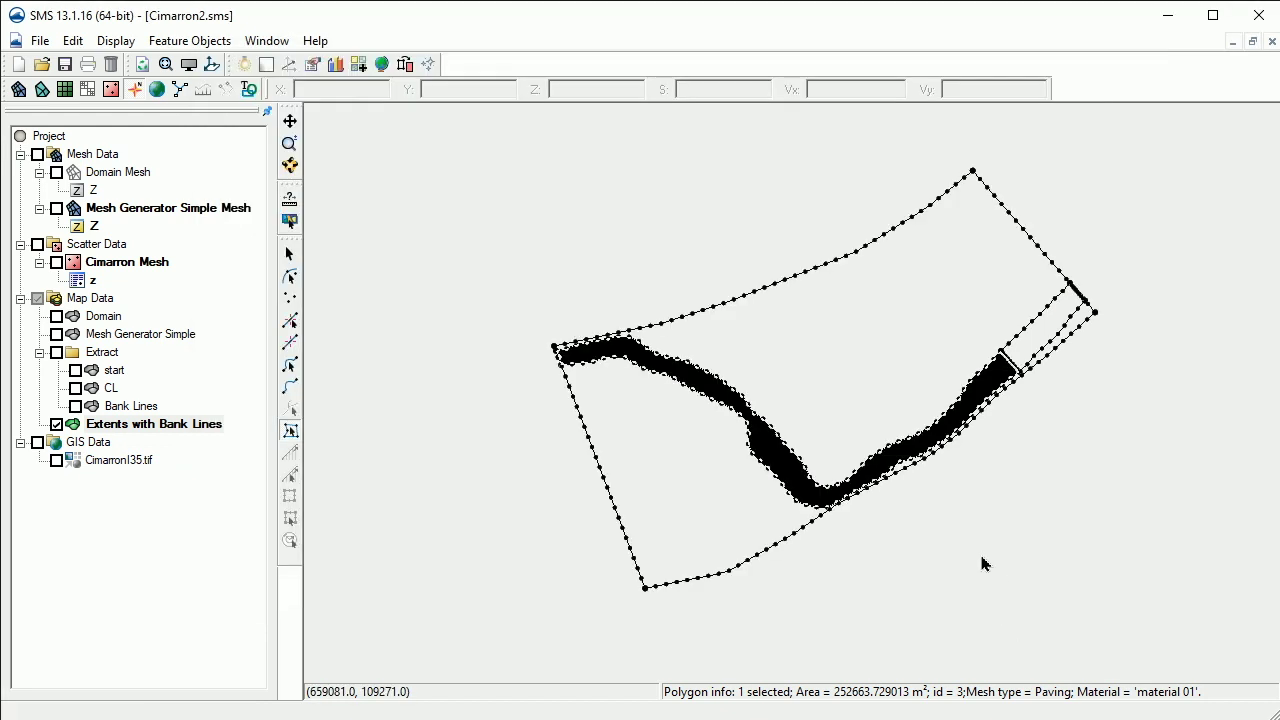
Select the small downstream polygon, then the inner bank arc with 53 segments.
click(1040, 343)
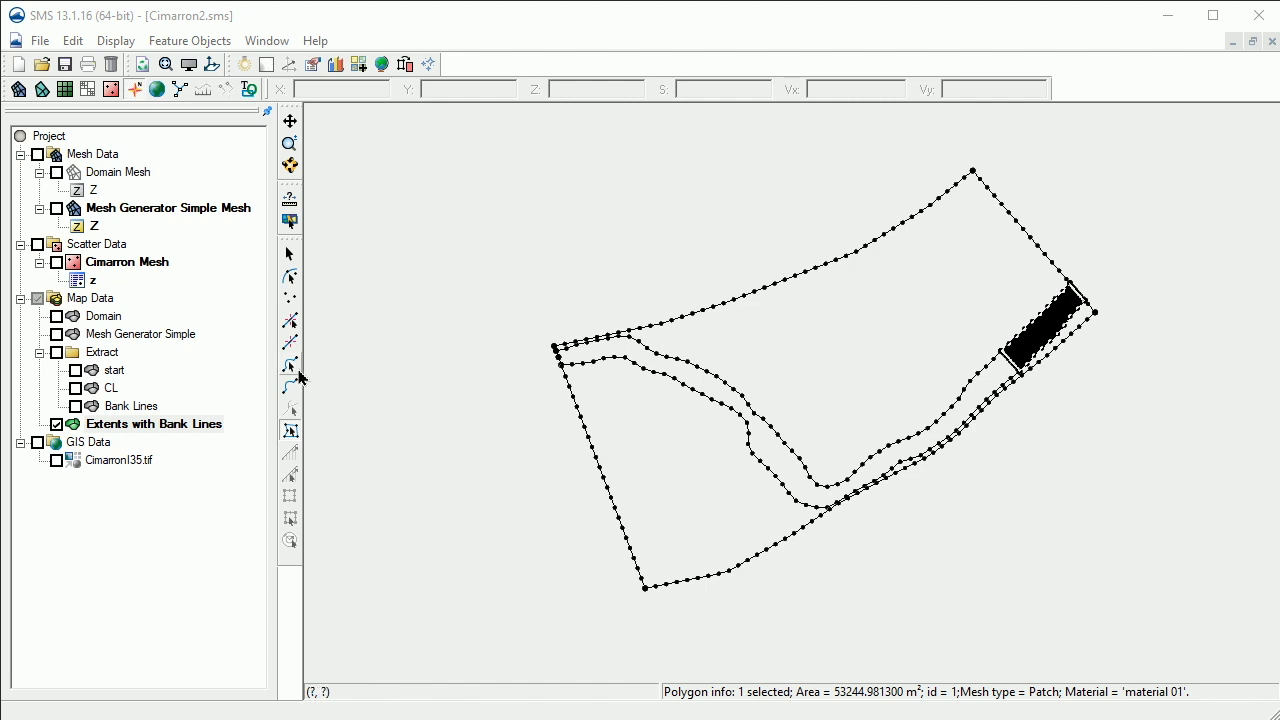
click(292, 367)
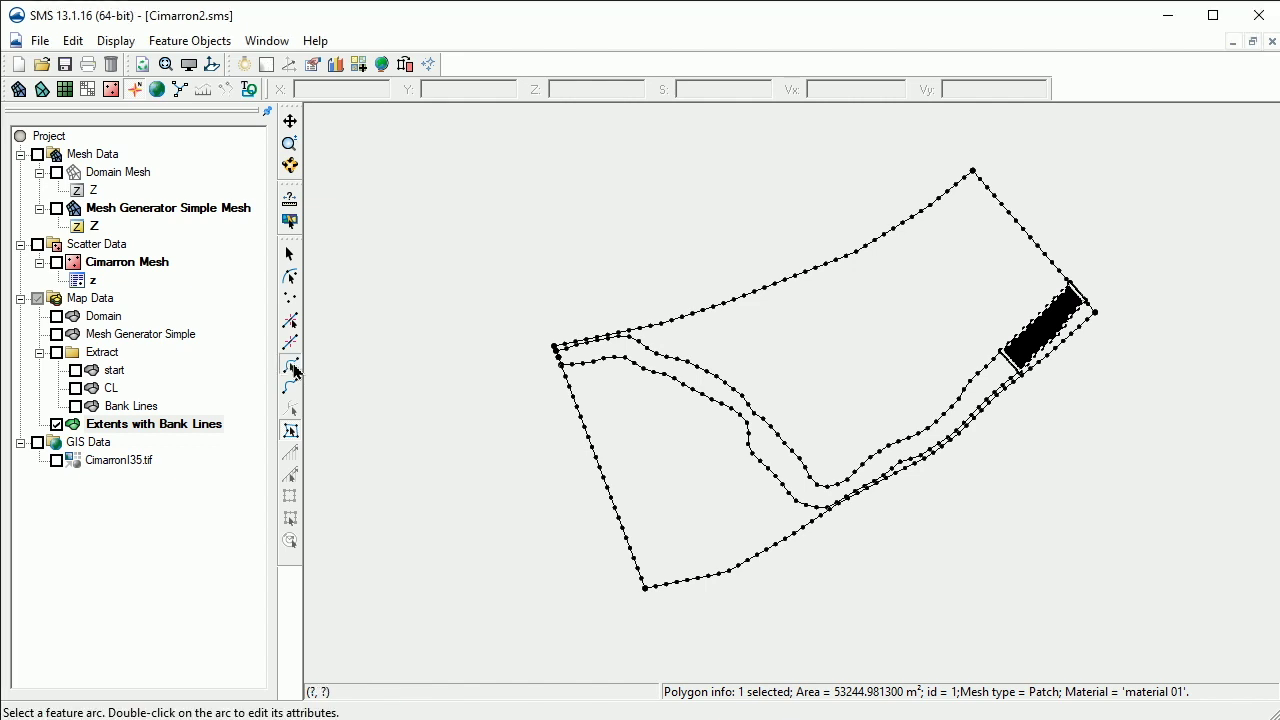
click(750, 455)
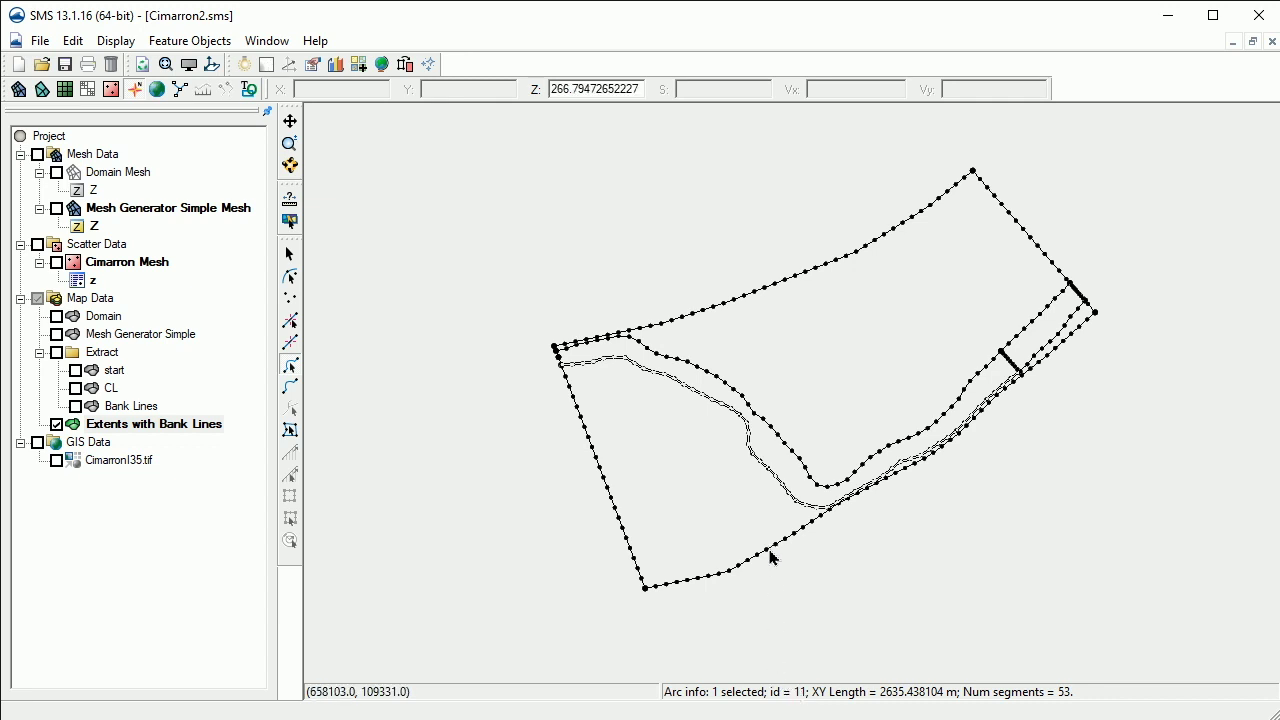
Redistribute vertices on both bank arcs, copying arc 11's spacing onto target arc 9.
shift+click(820, 489)
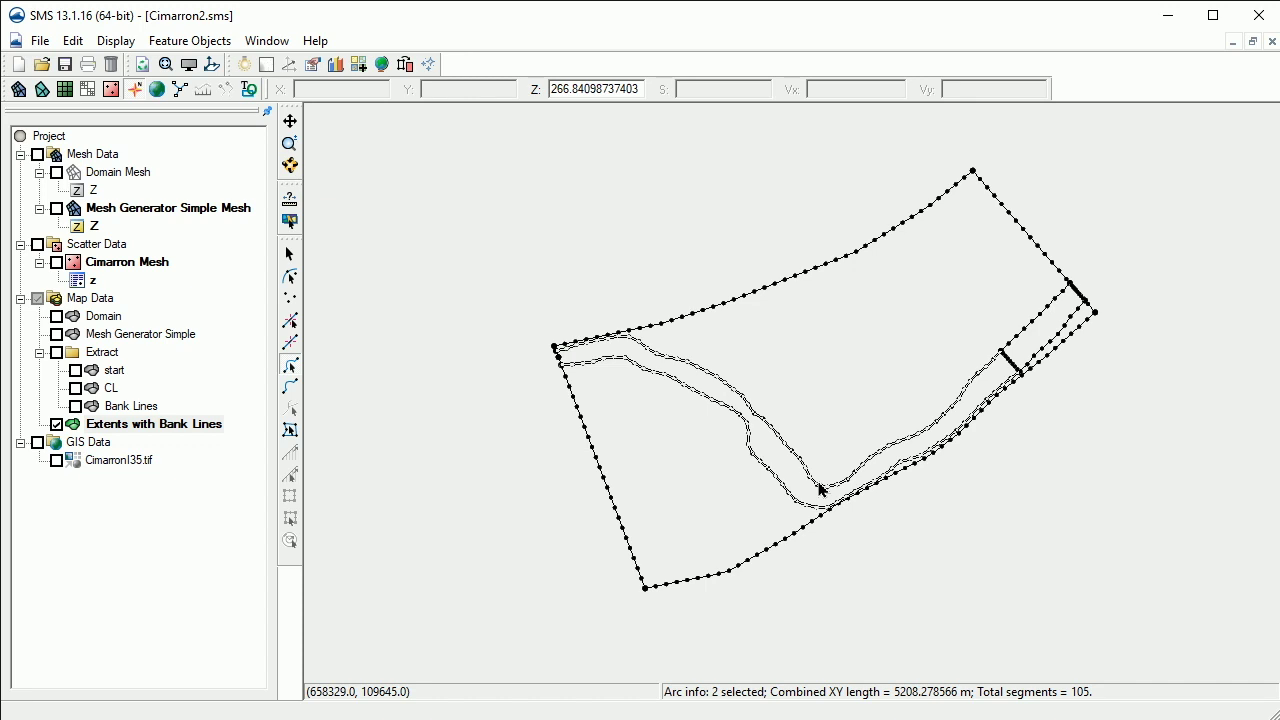
right_click(820, 489)
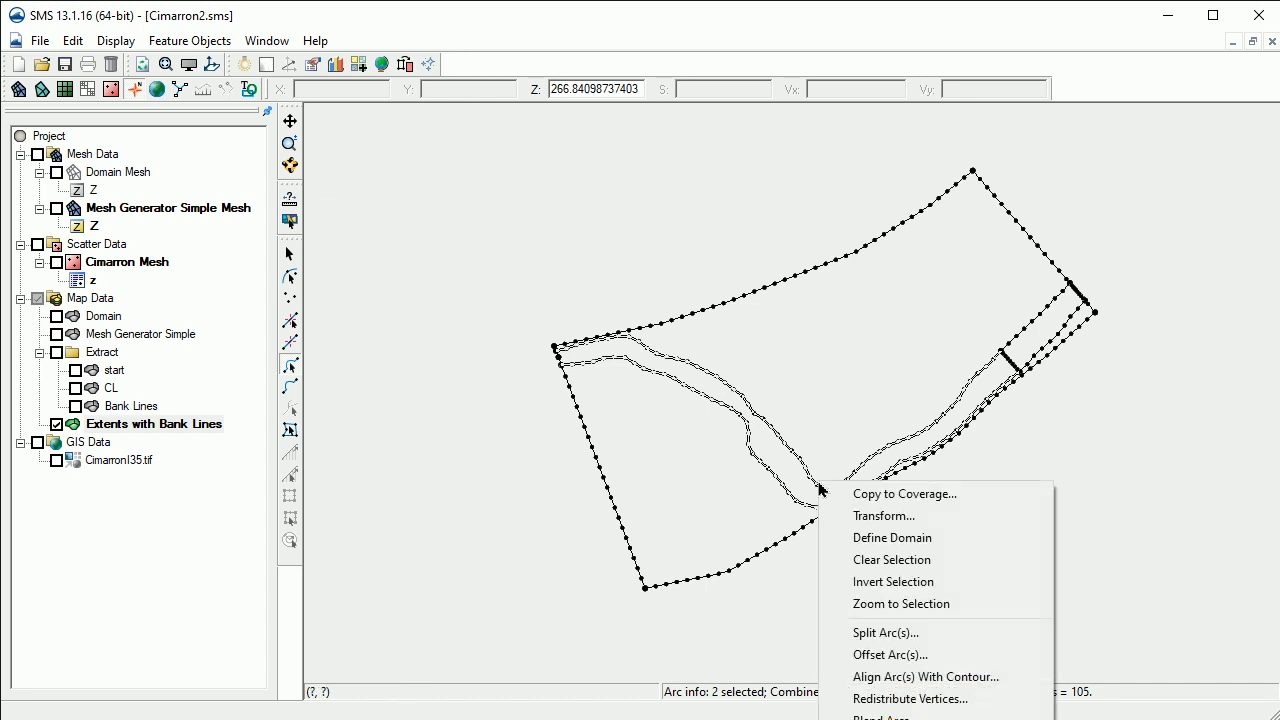
click(884, 699)
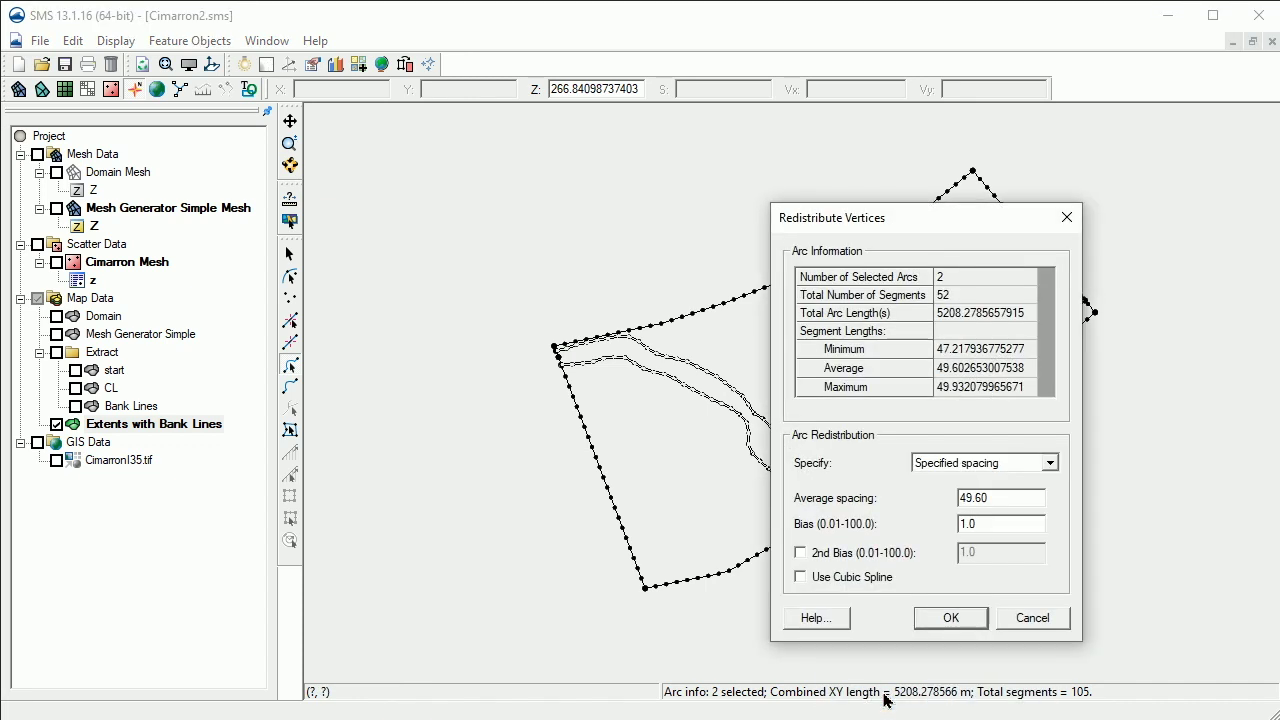
click(1050, 464)
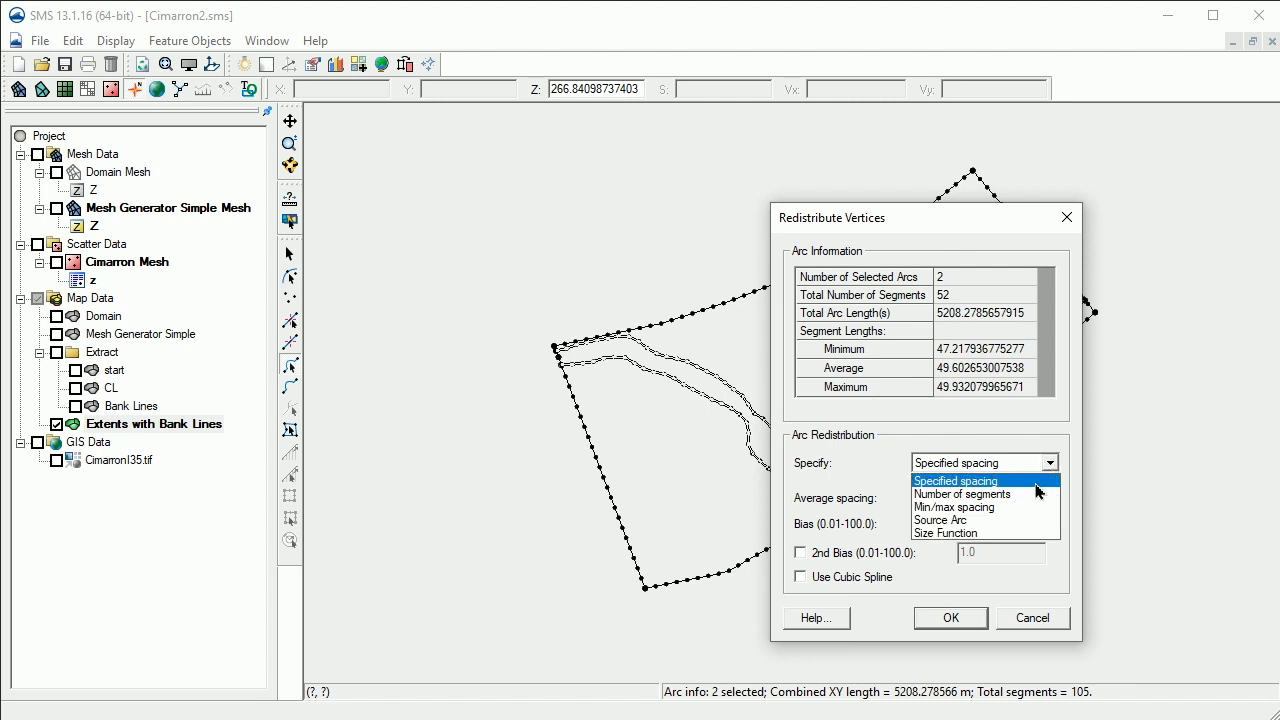
click(1034, 521)
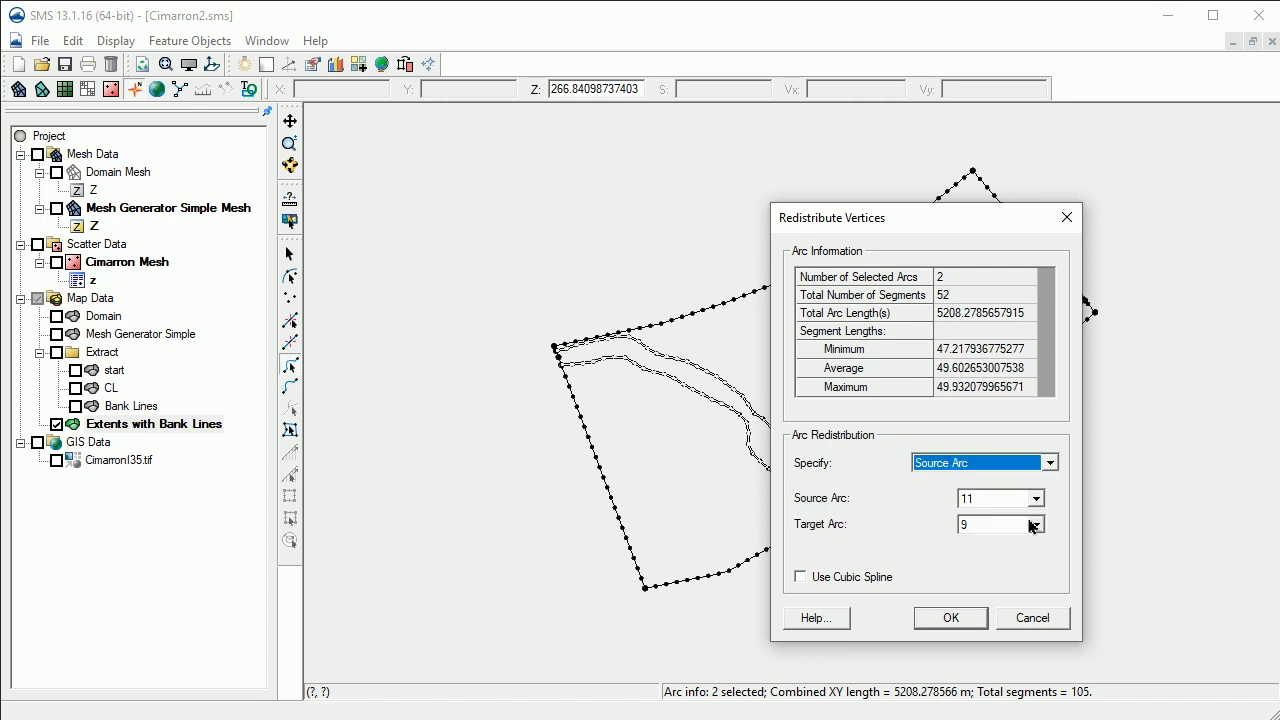
click(1036, 499)
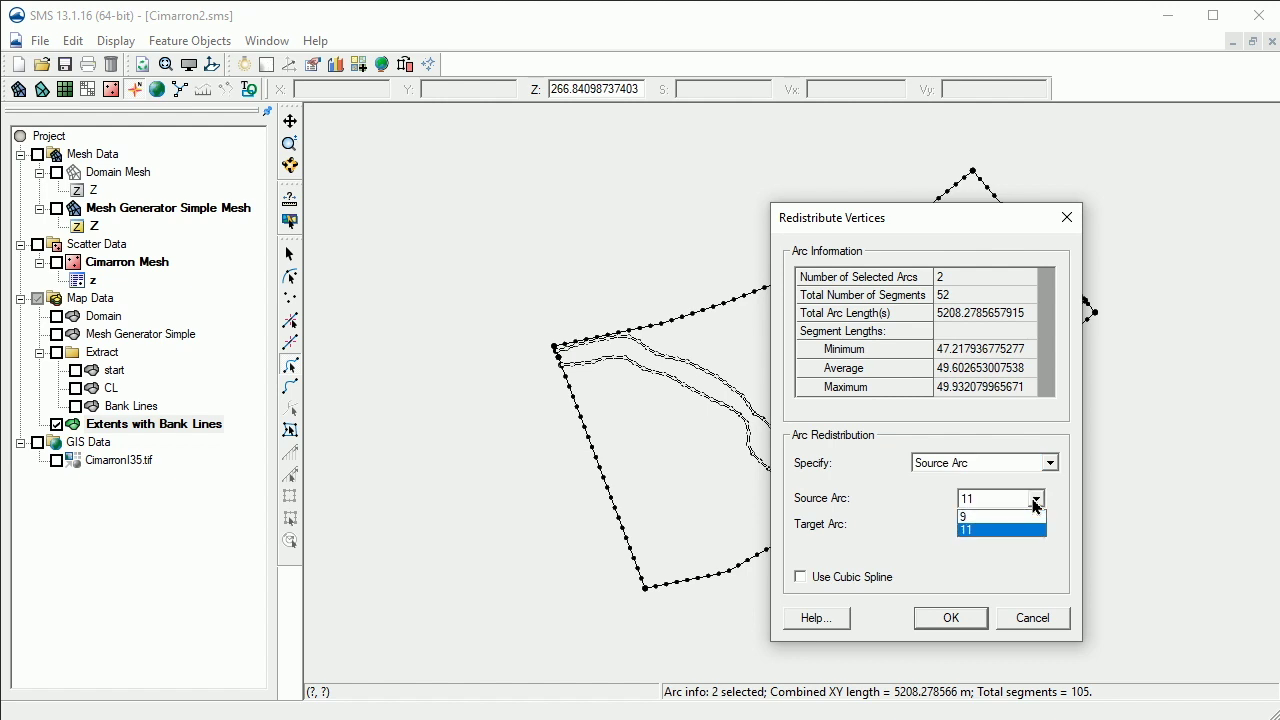
click(1035, 502)
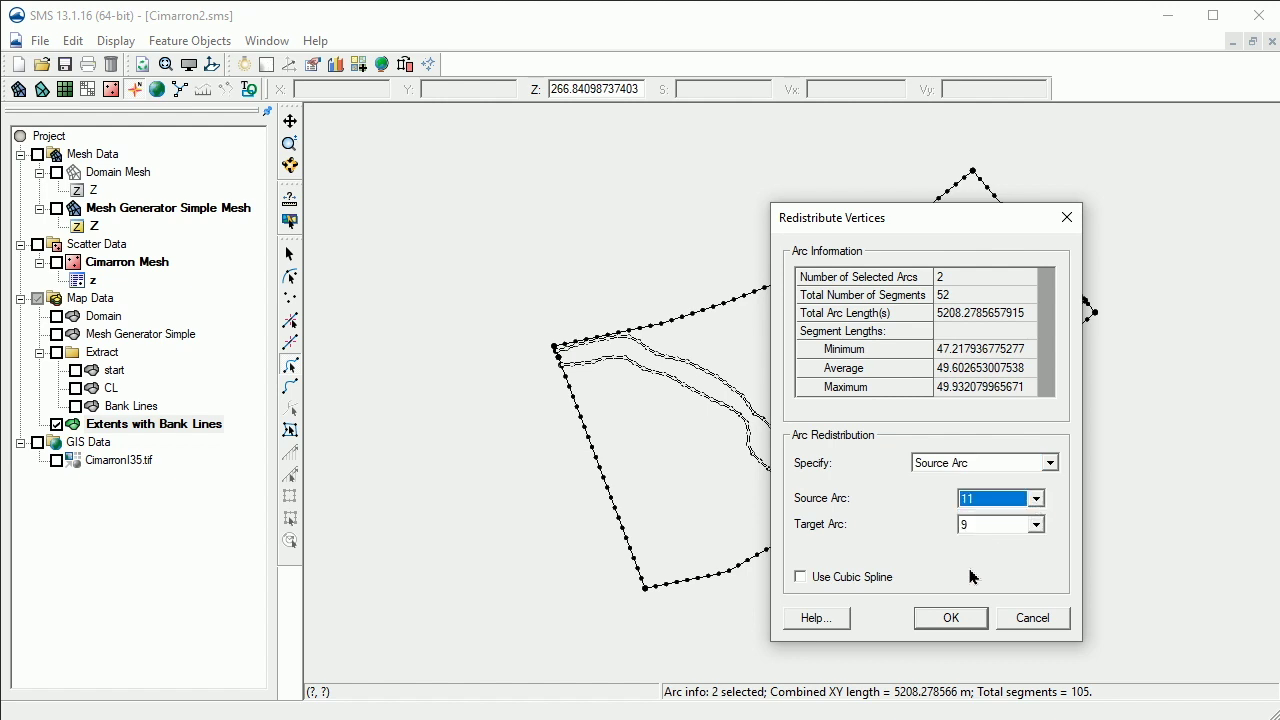
click(963, 620)
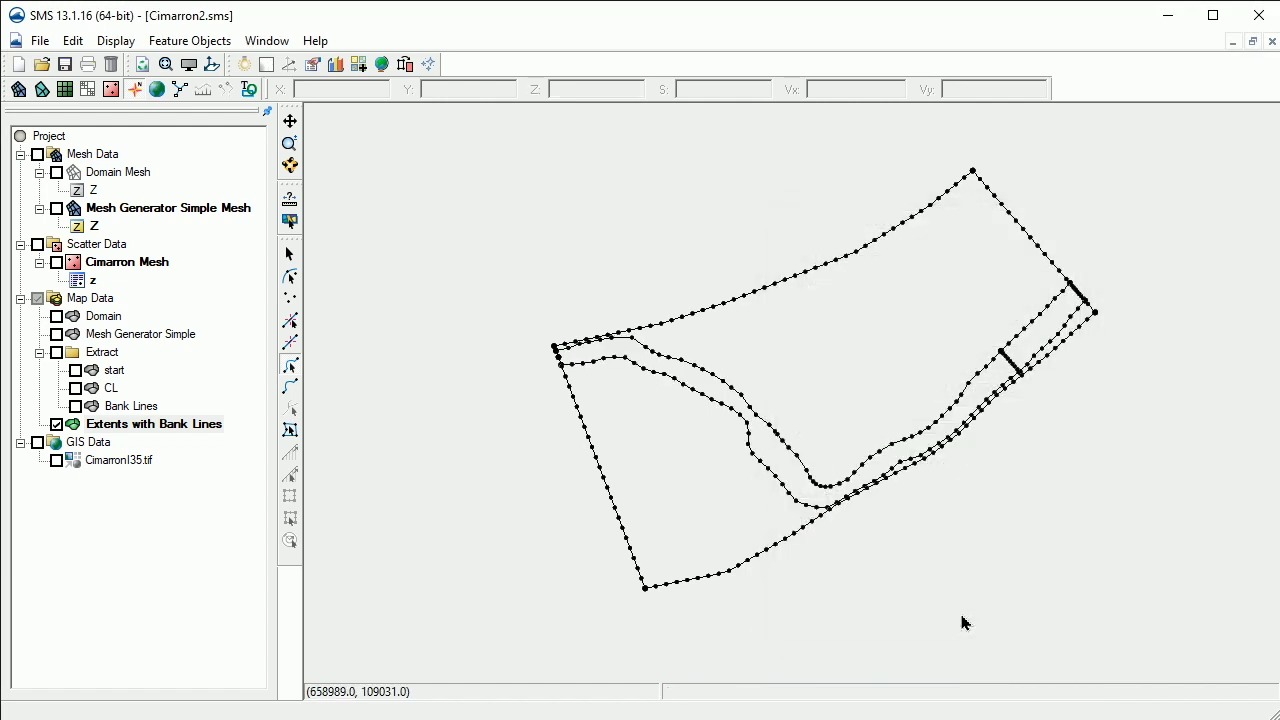
Set the channel polygon's mesh type to Patch and preview it.
click(292, 432)
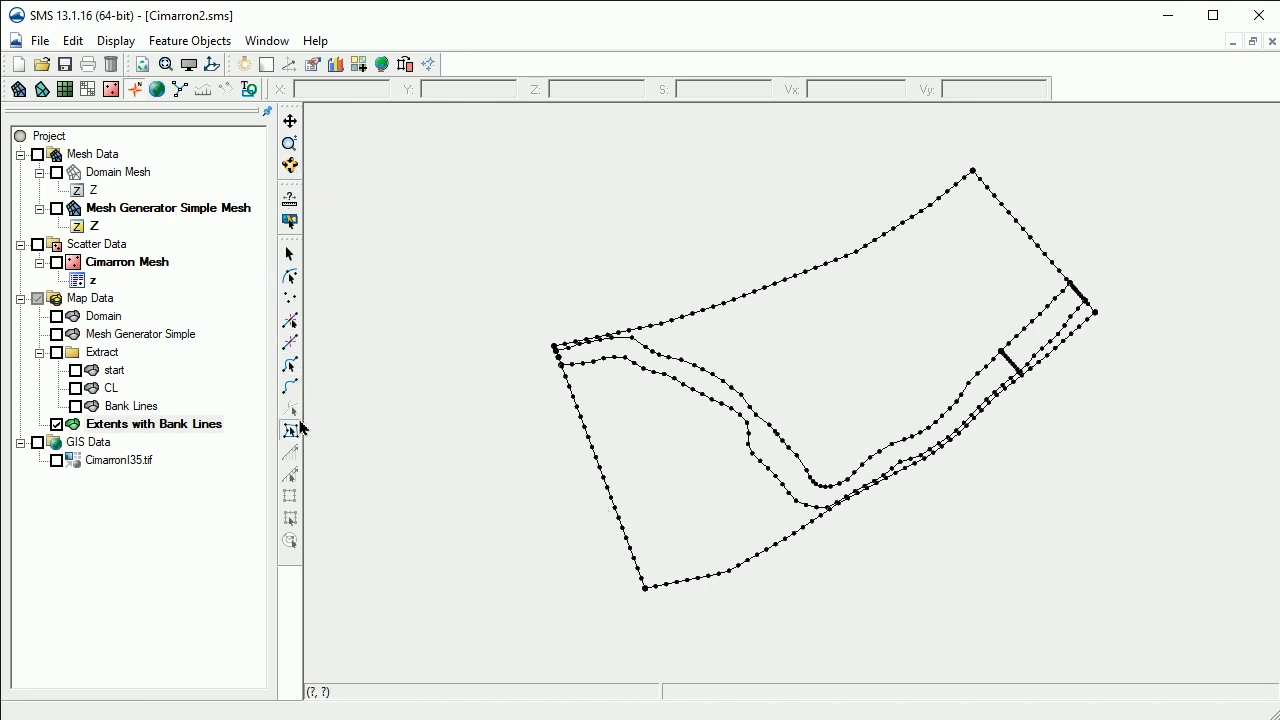
double_click(701, 385)
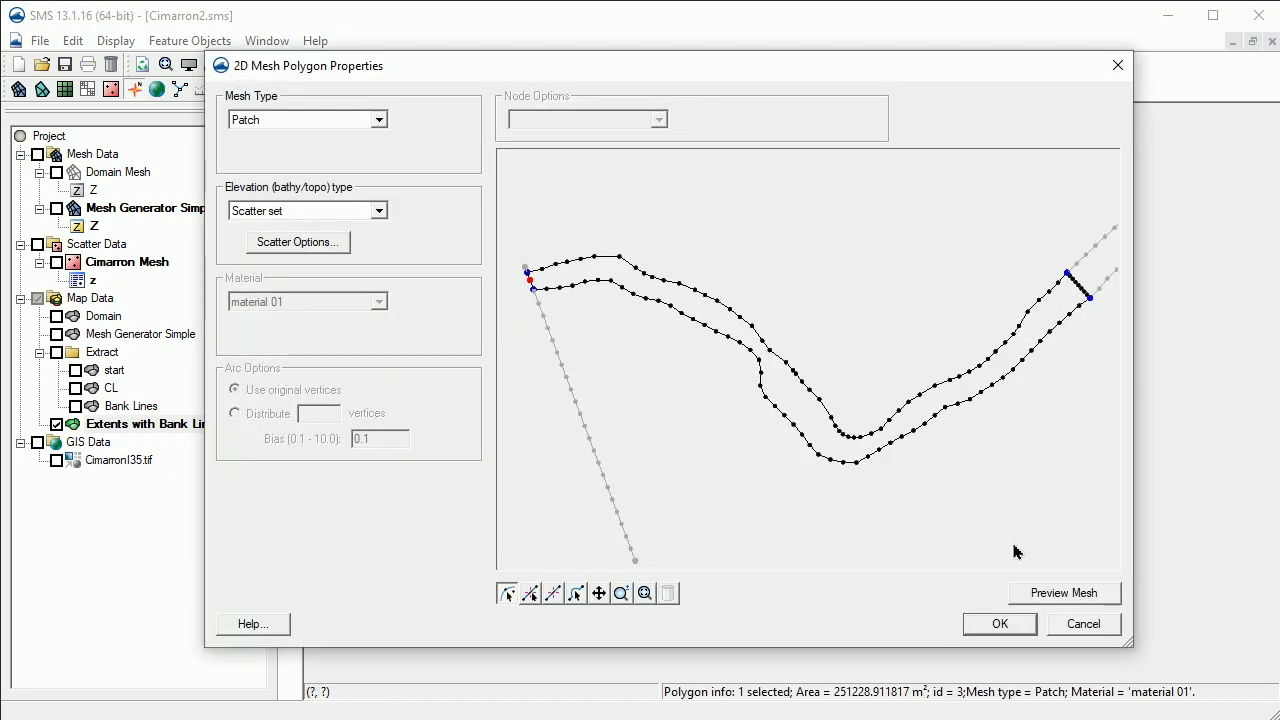
click(379, 120)
click(369, 152)
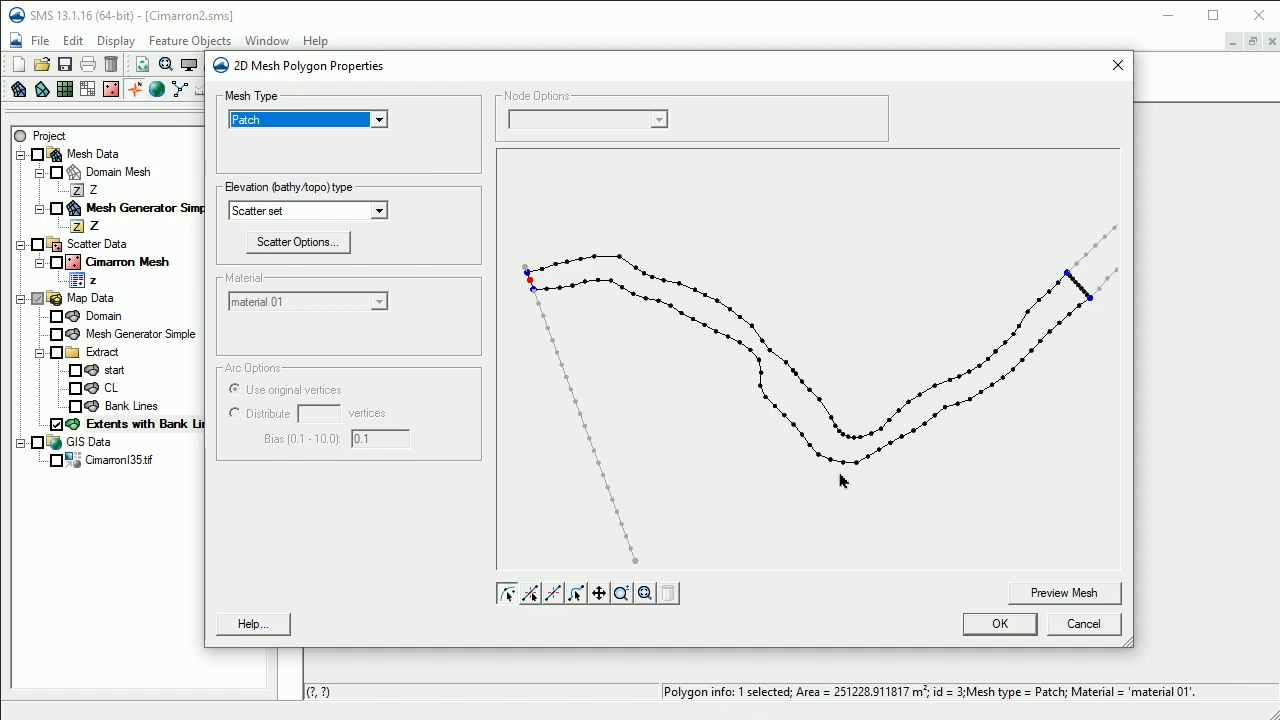
click(1058, 594)
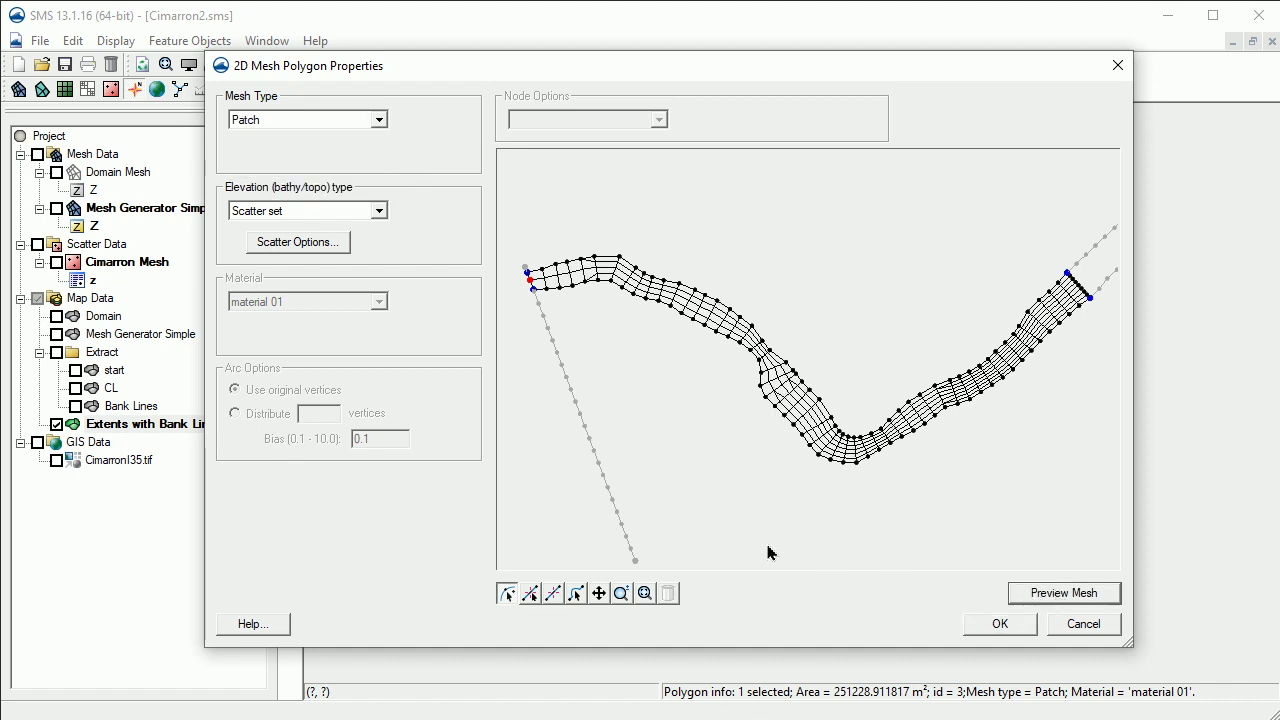
Redistribute the channel's left end arc to 3 vertices and re-preview the patch mesh.
click(576, 593)
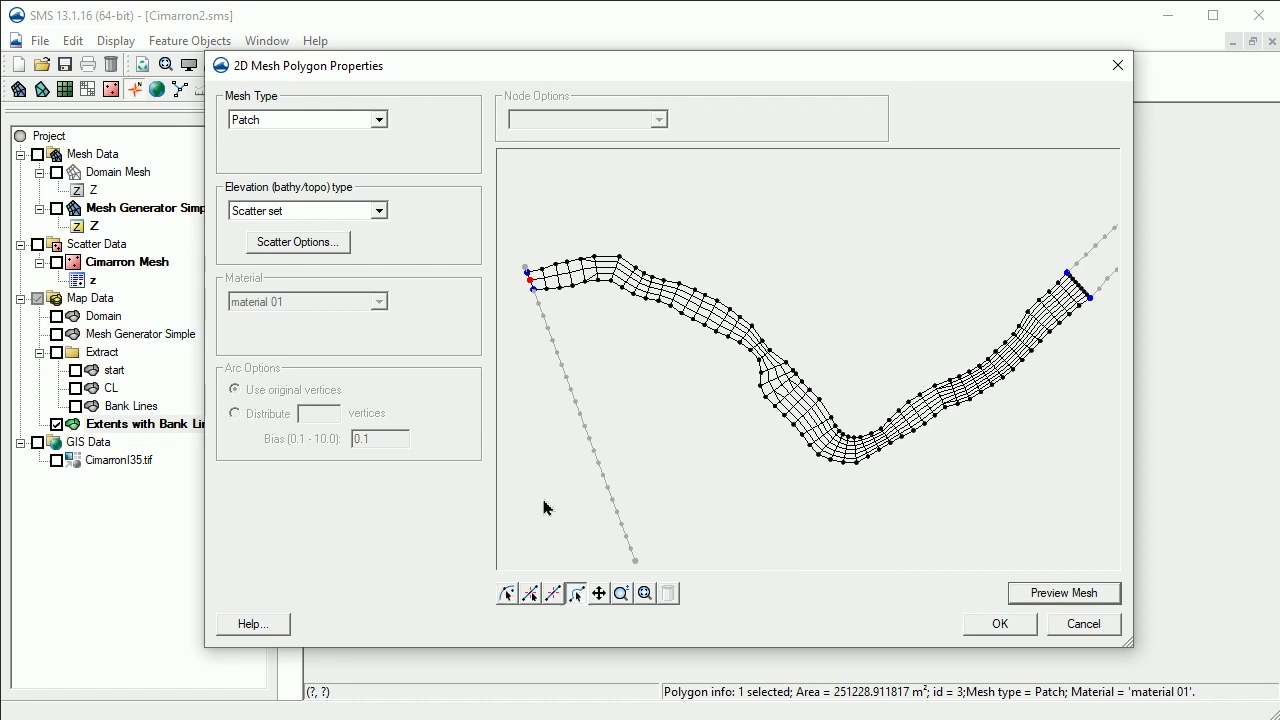
click(534, 292)
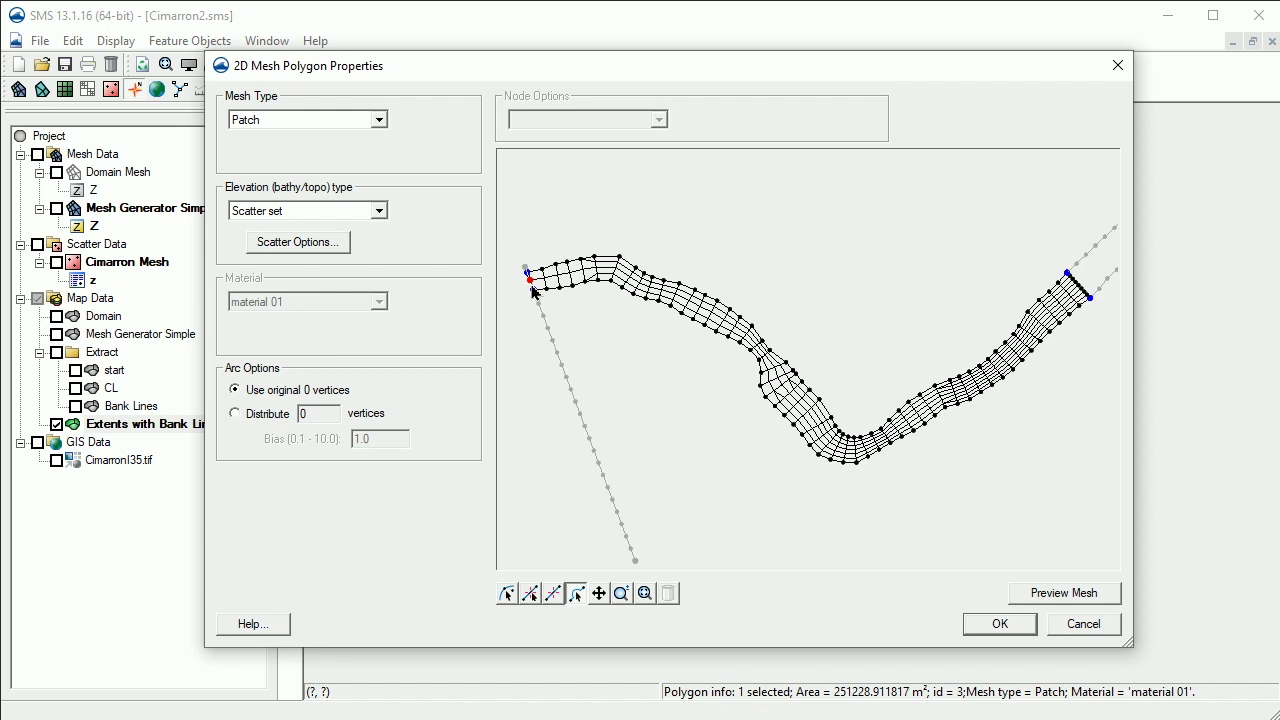
click(622, 593)
drag(516, 258, 556, 311)
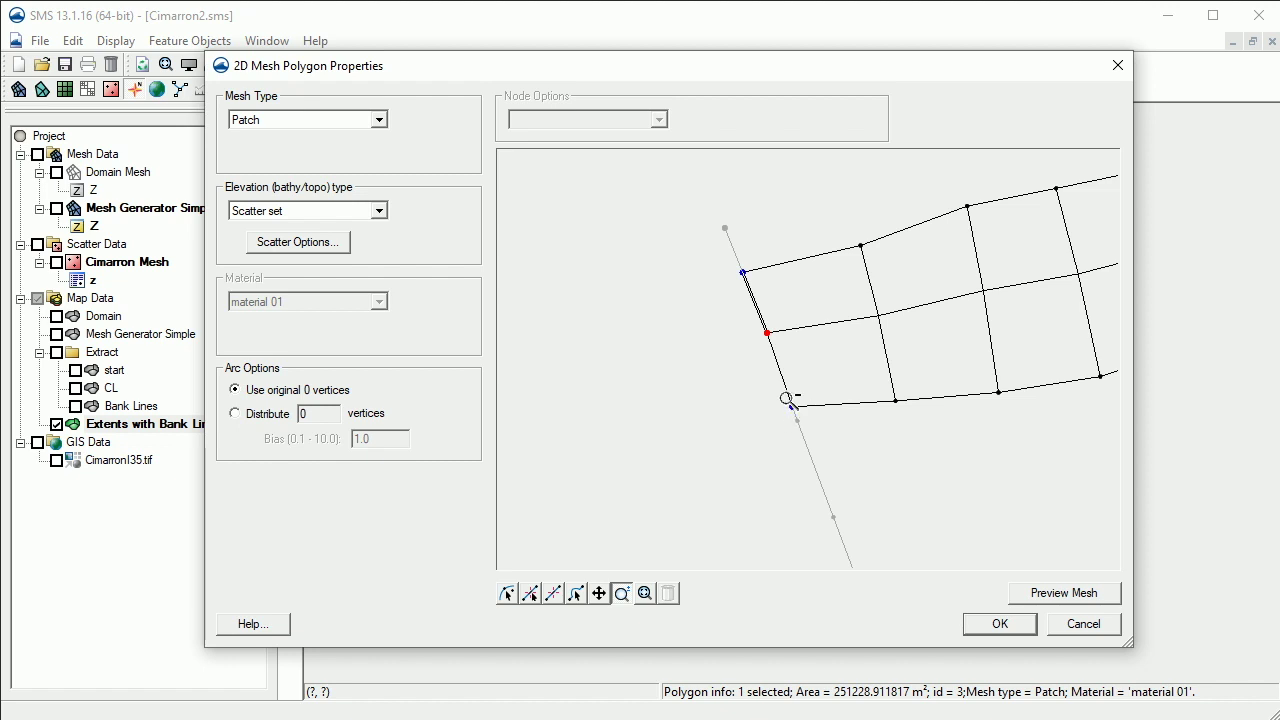
click(577, 594)
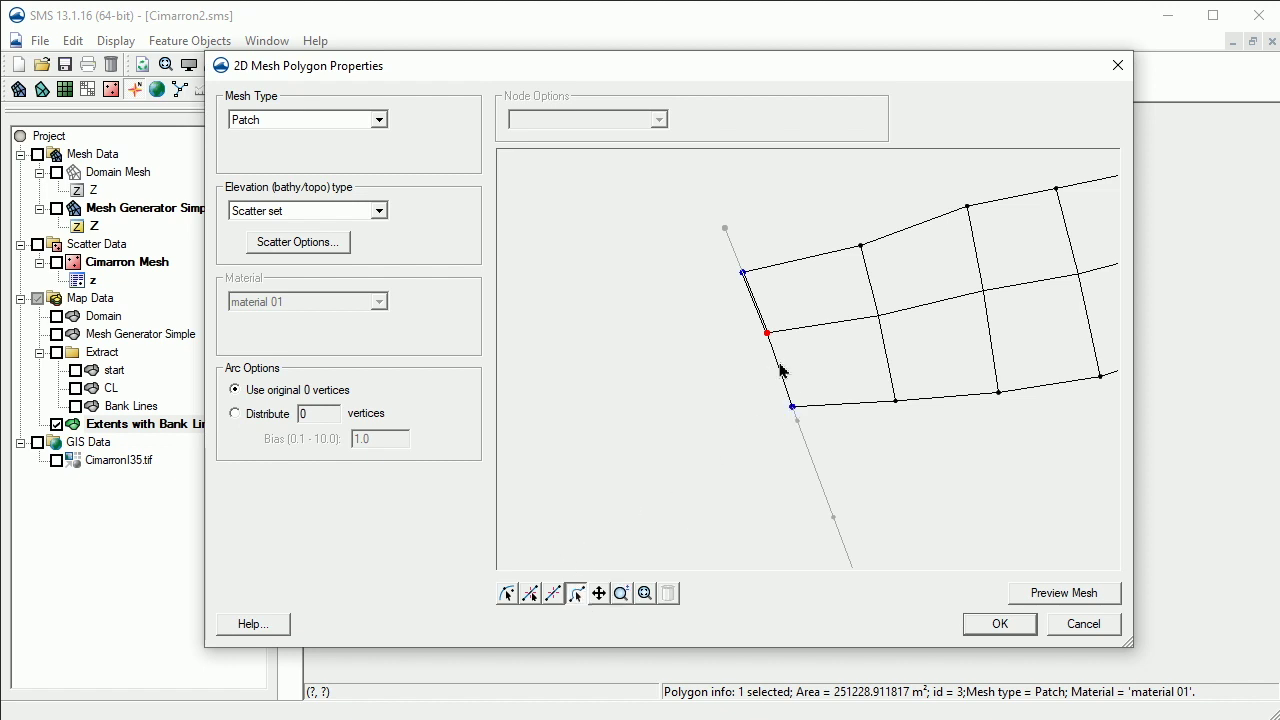
click(266, 415)
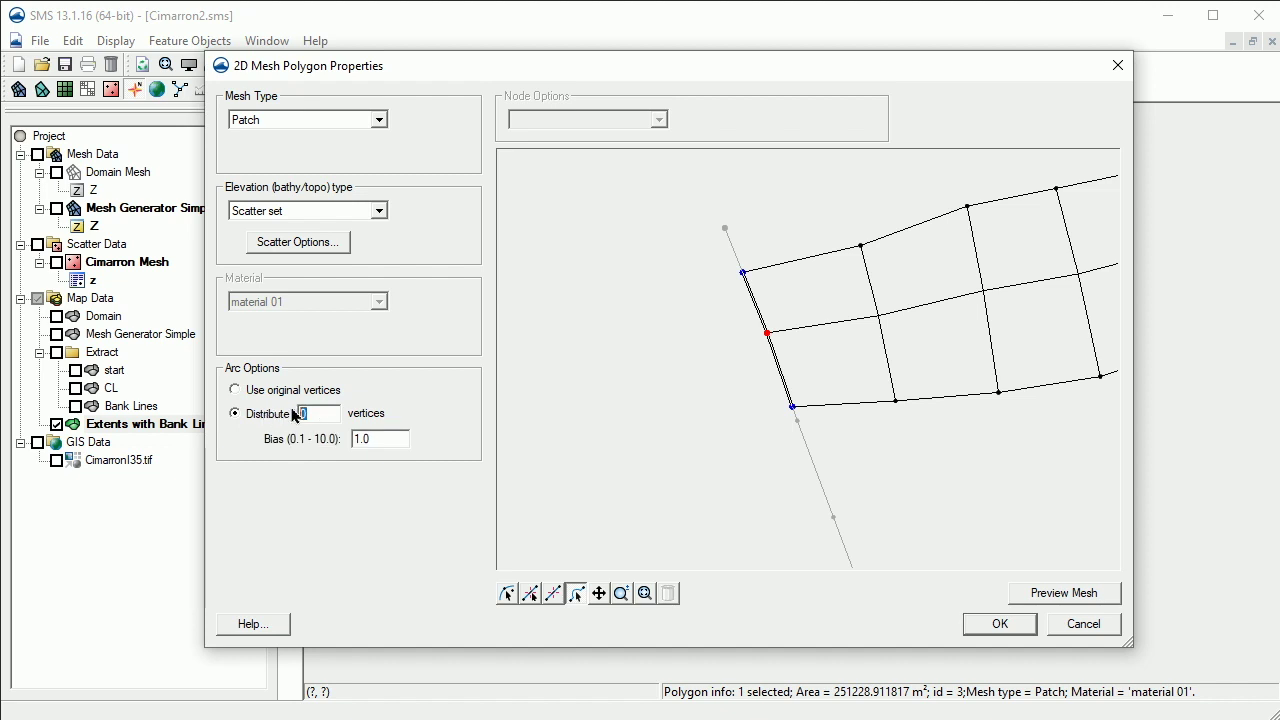
click(1063, 593)
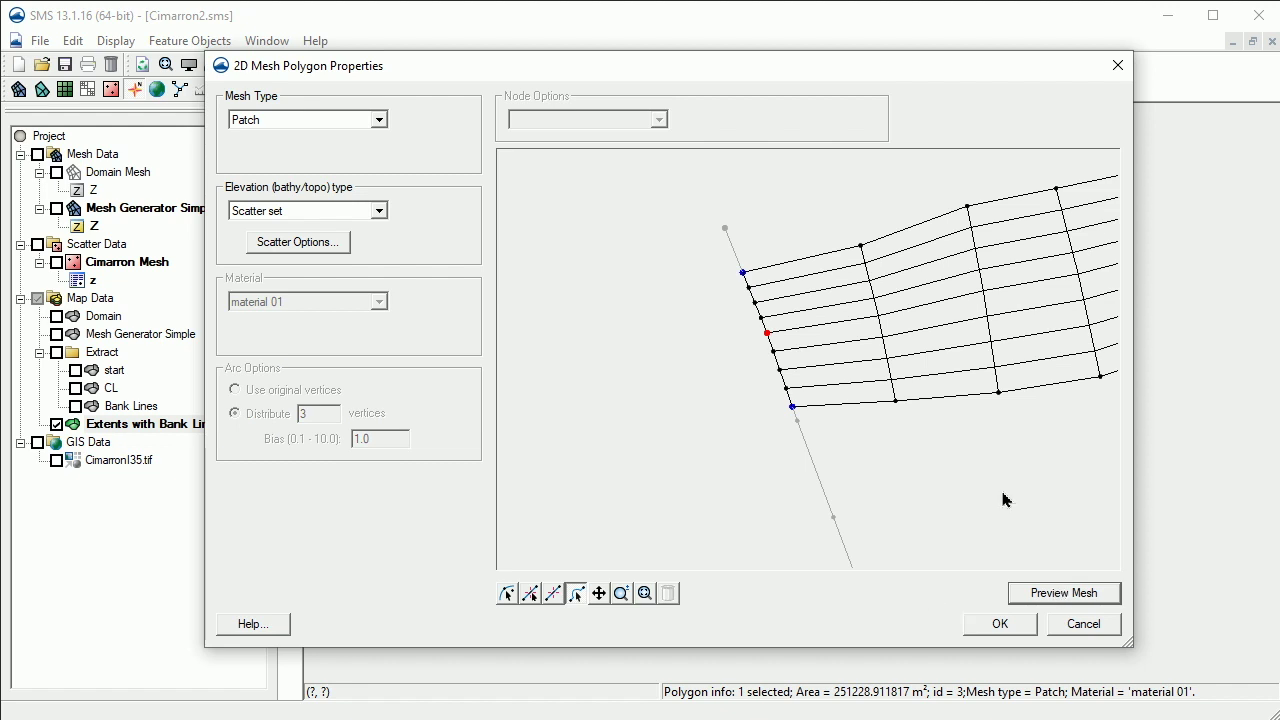
Inspect the full patch mesh preview along the channel and accept the polygon settings.
click(599, 593)
drag(1042, 444, 654, 474)
drag(1001, 399, 771, 323)
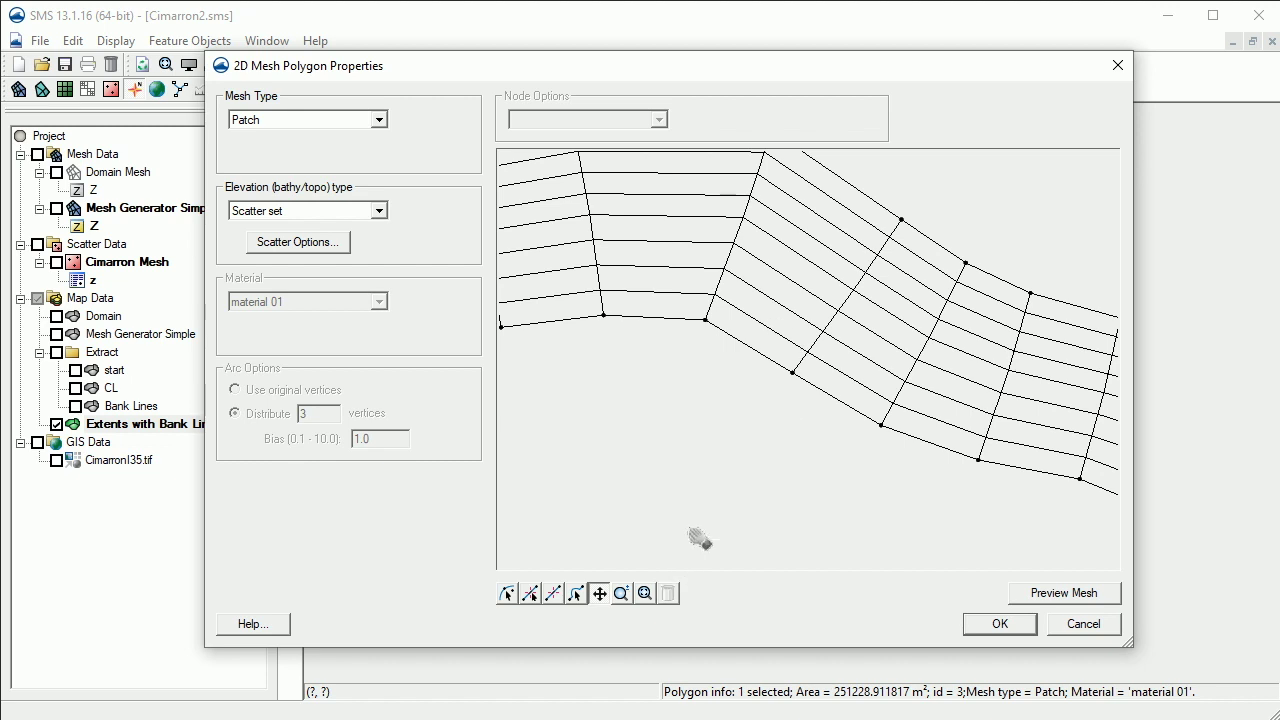
click(645, 594)
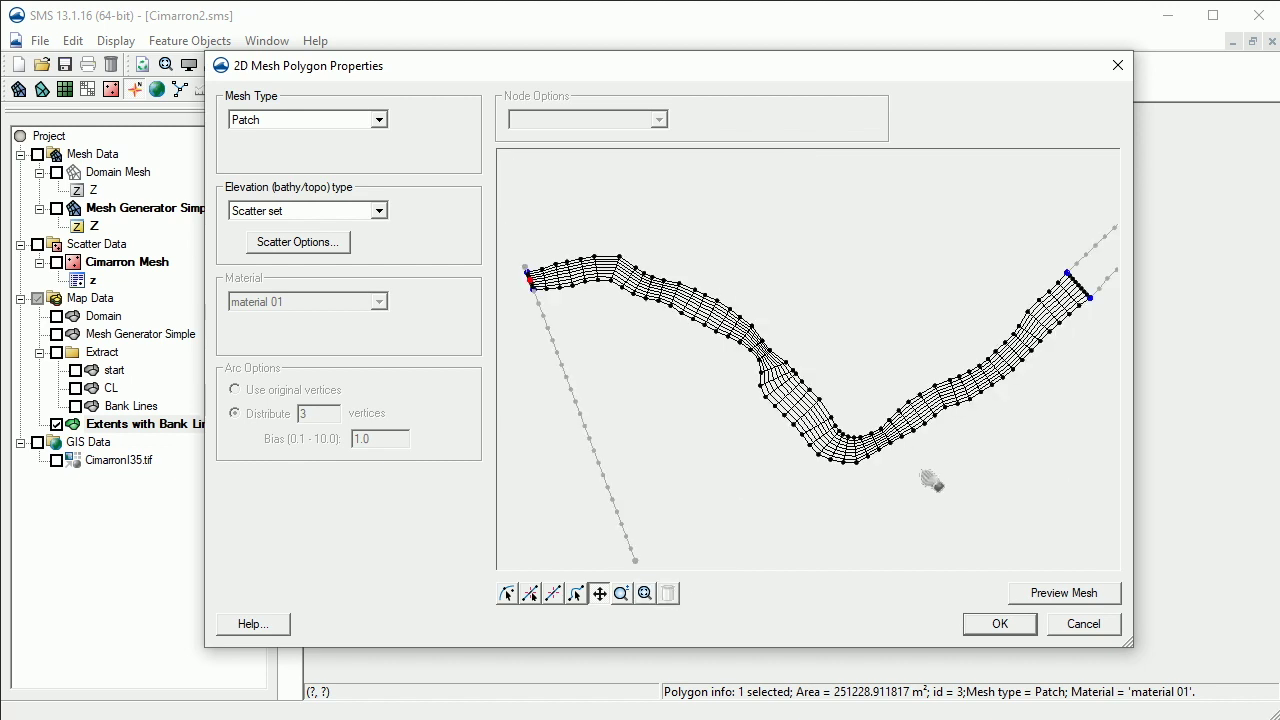
drag(968, 478, 992, 508)
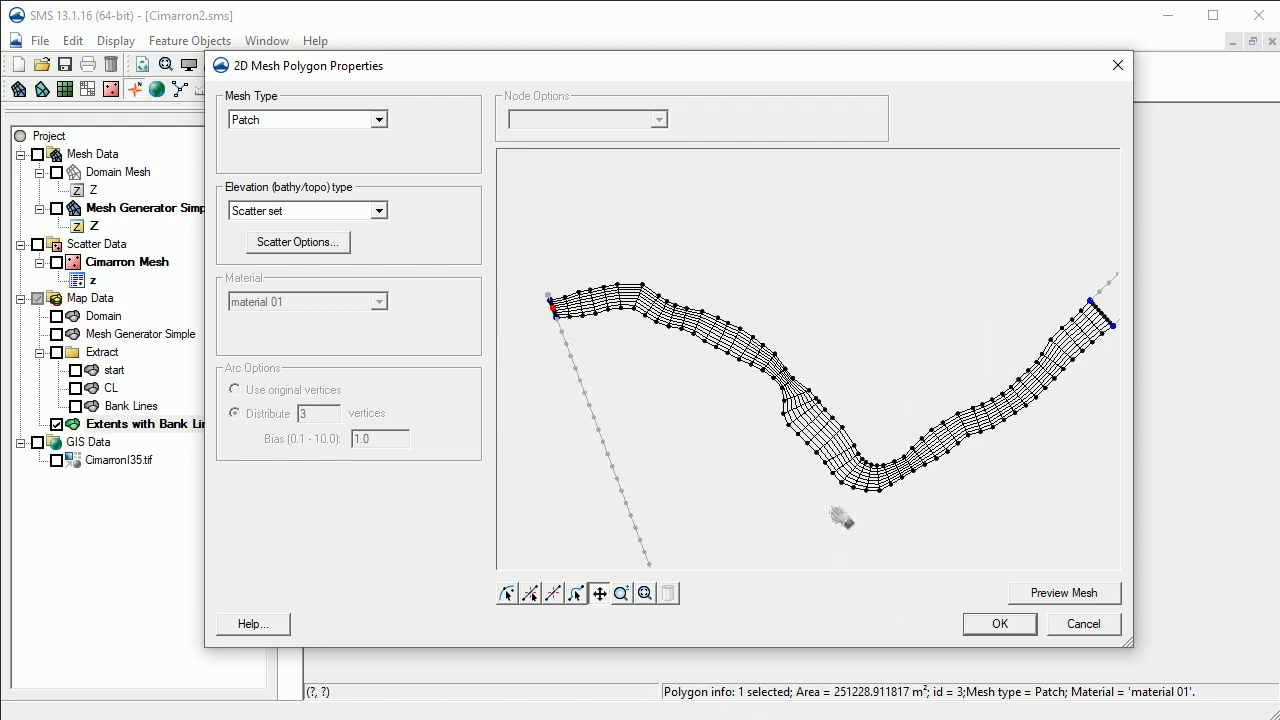
click(990, 622)
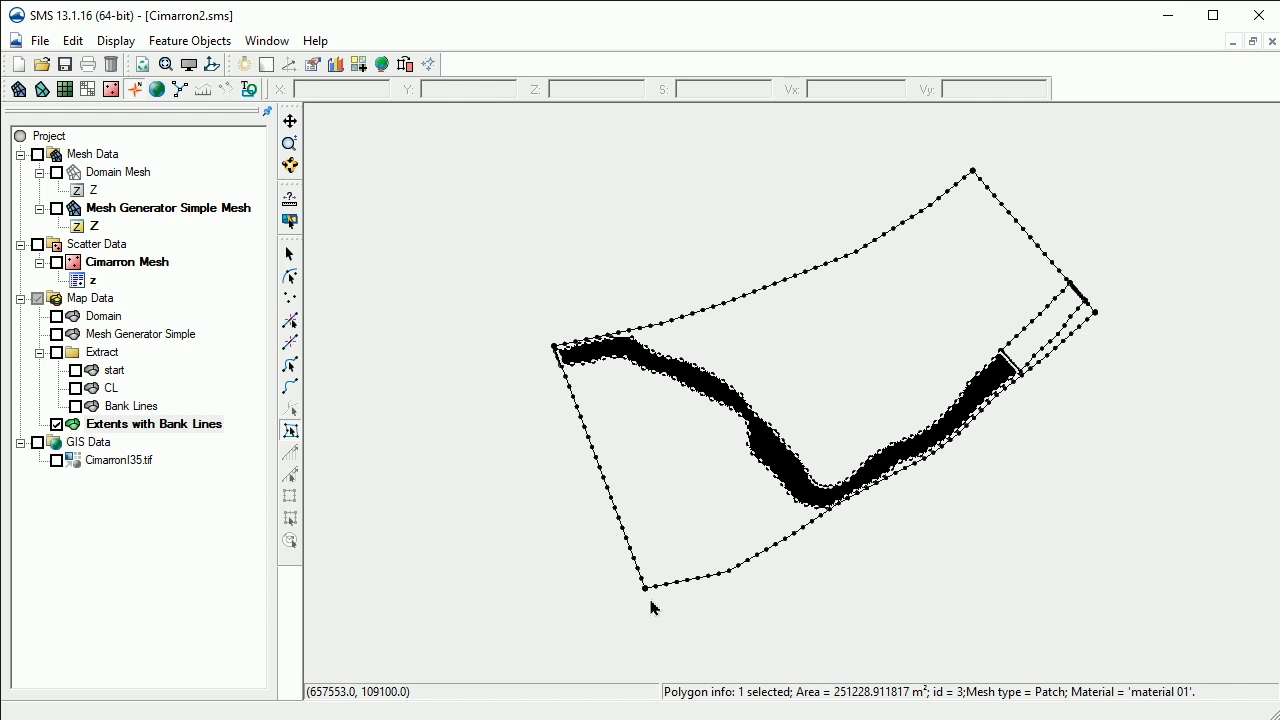
Make Extents with Bank Lines the active coverage and run Map -> 2D Mesh.
click(92, 153)
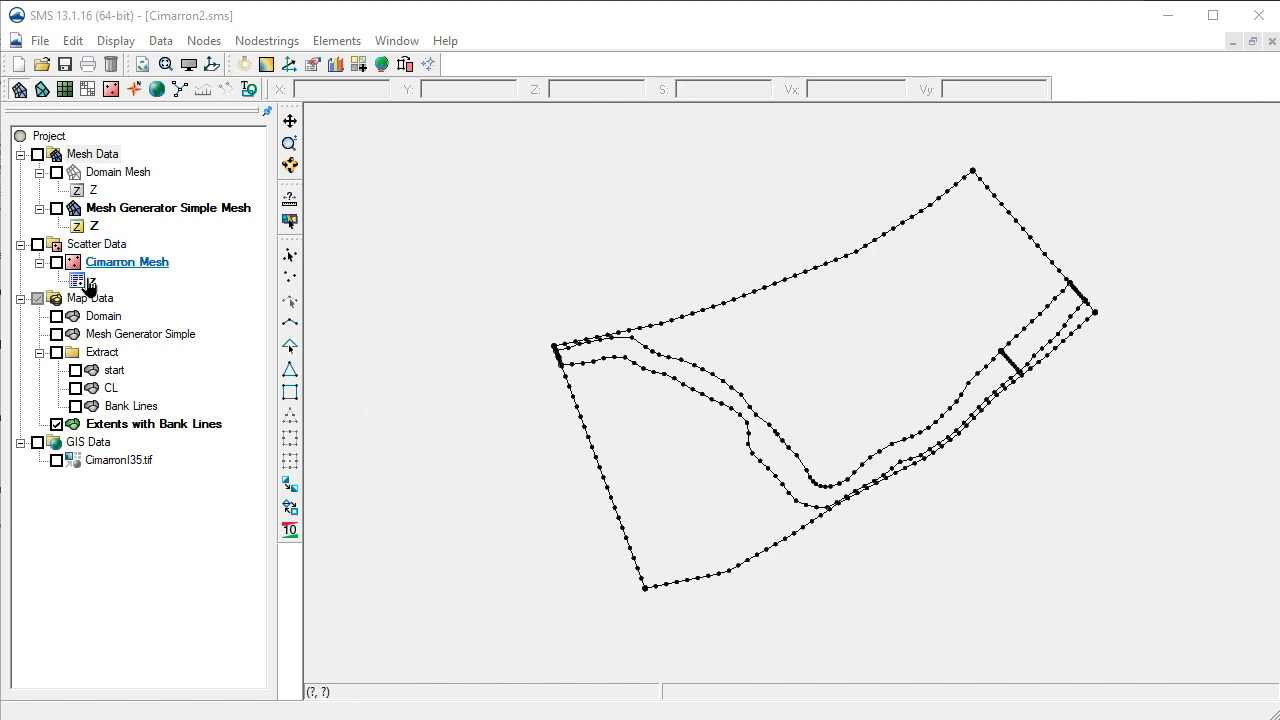
click(154, 424)
click(169, 46)
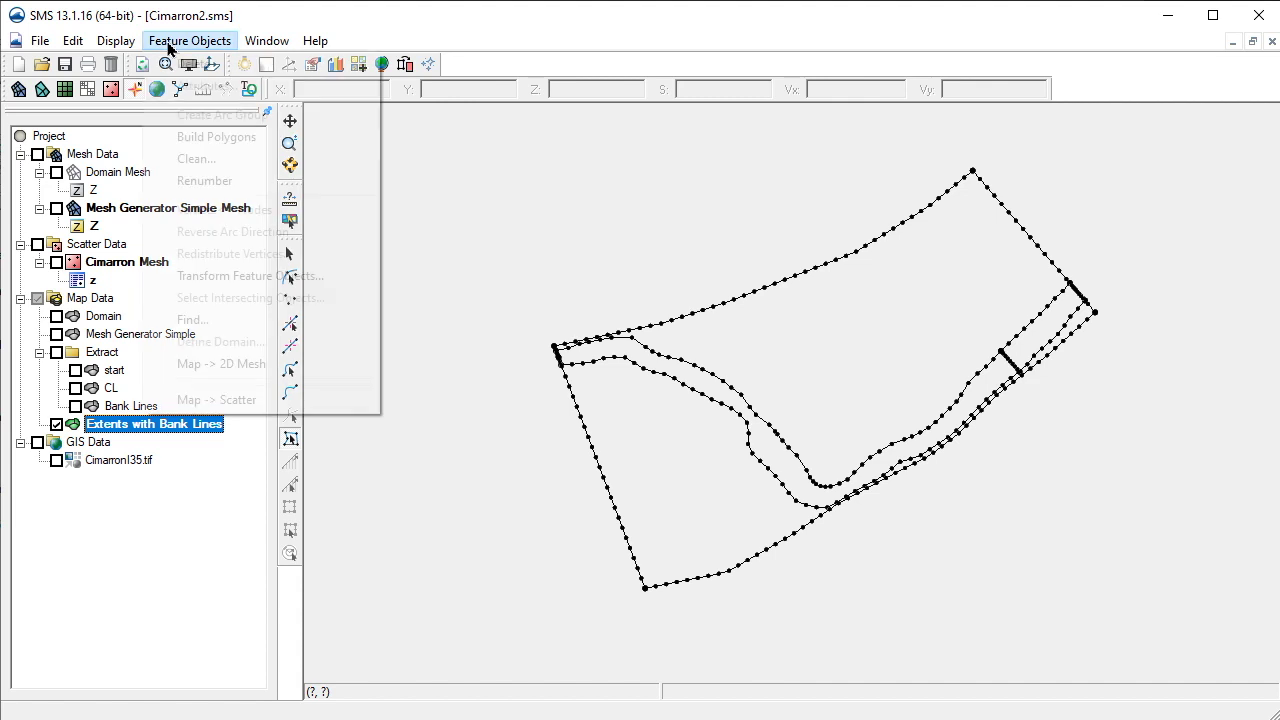
click(220, 366)
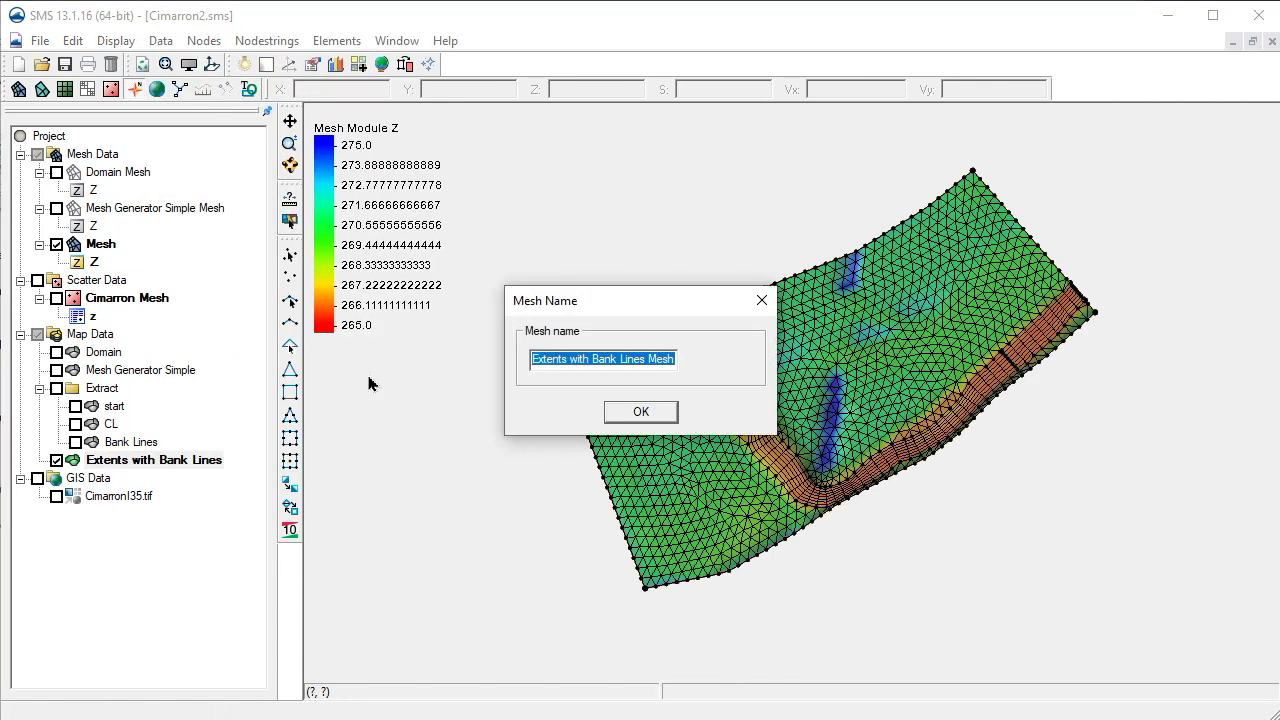
Keep the name Extents with Bank Lines Mesh, hide the coverage, and inspect the channel quads.
click(656, 415)
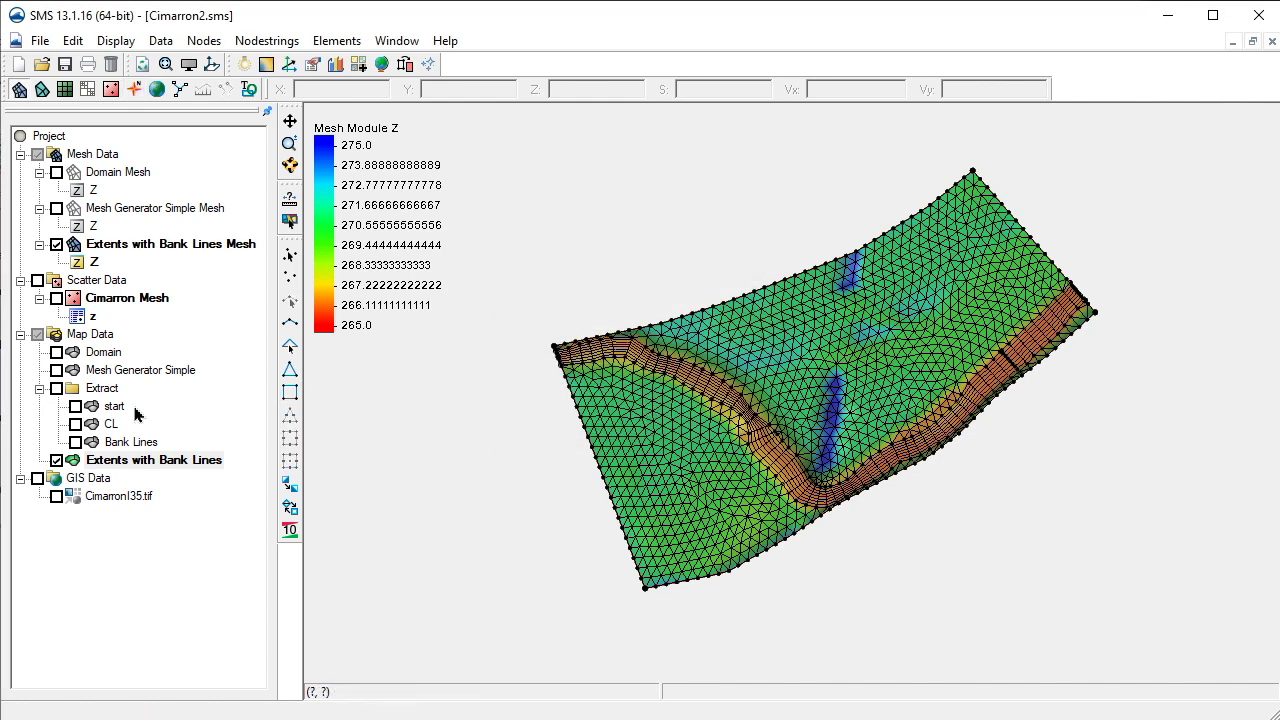
click(57, 461)
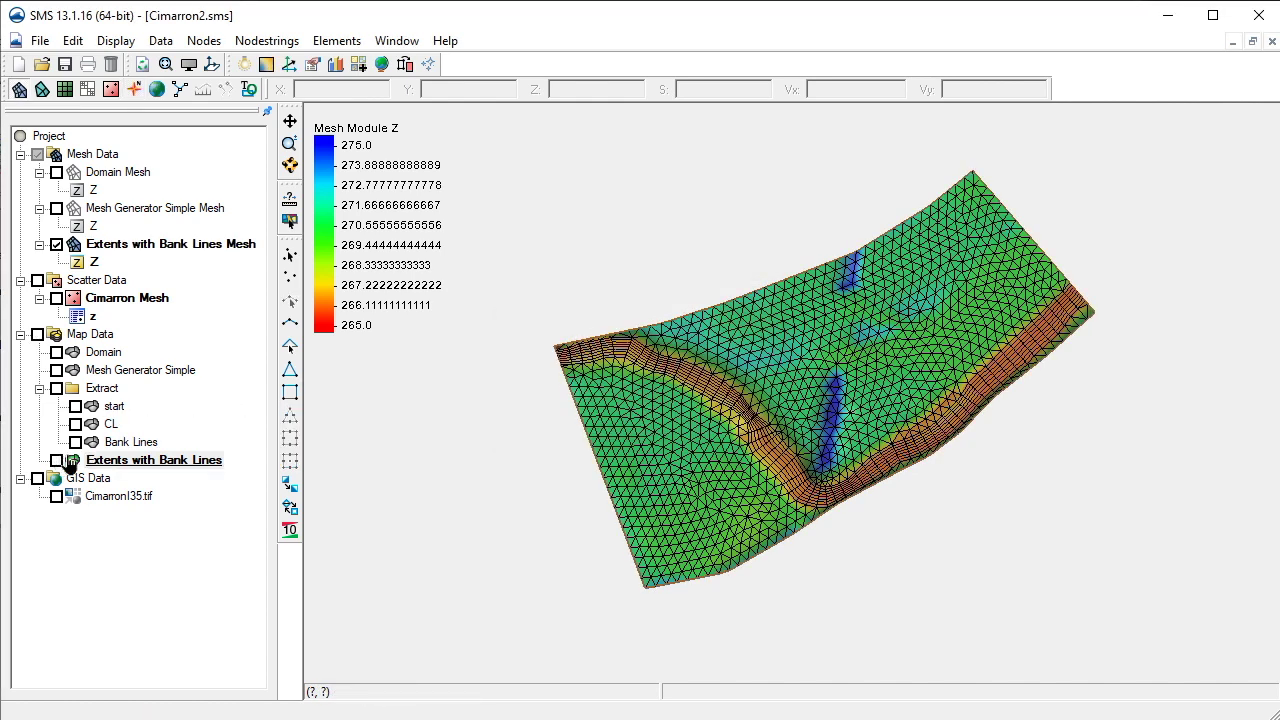
click(290, 144)
drag(528, 298, 764, 482)
click(1098, 410)
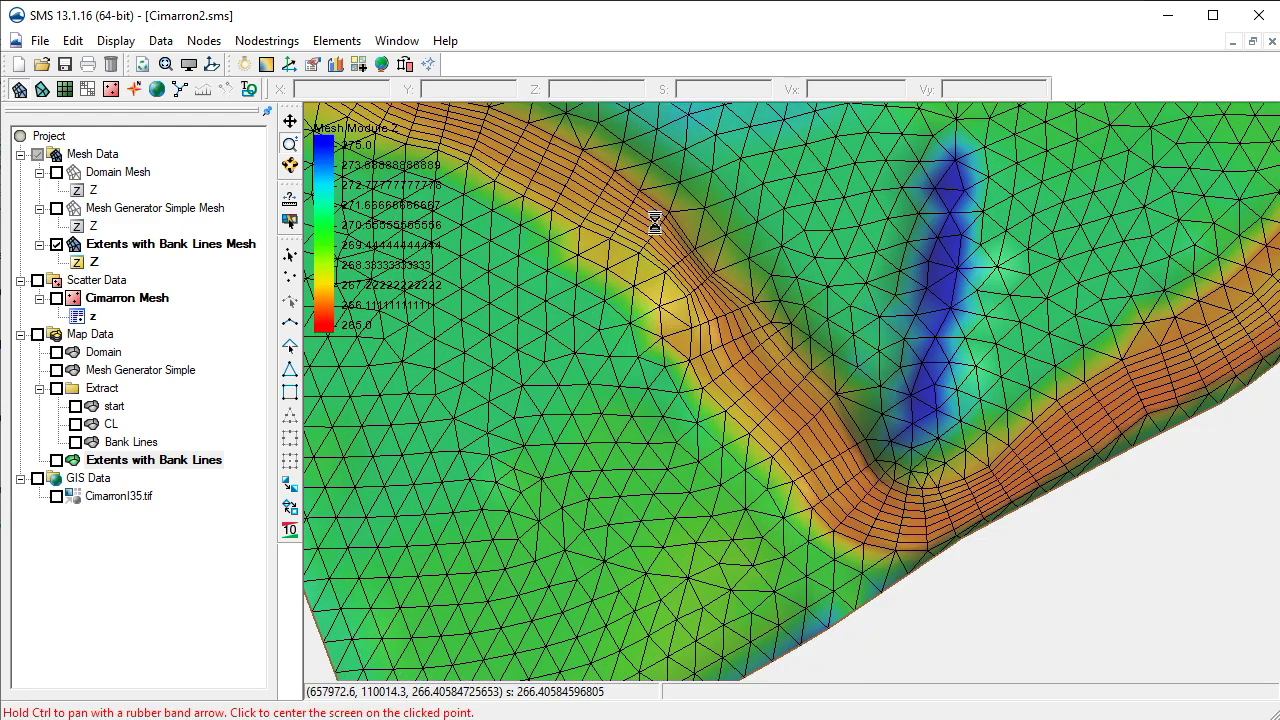
click(1043, 352)
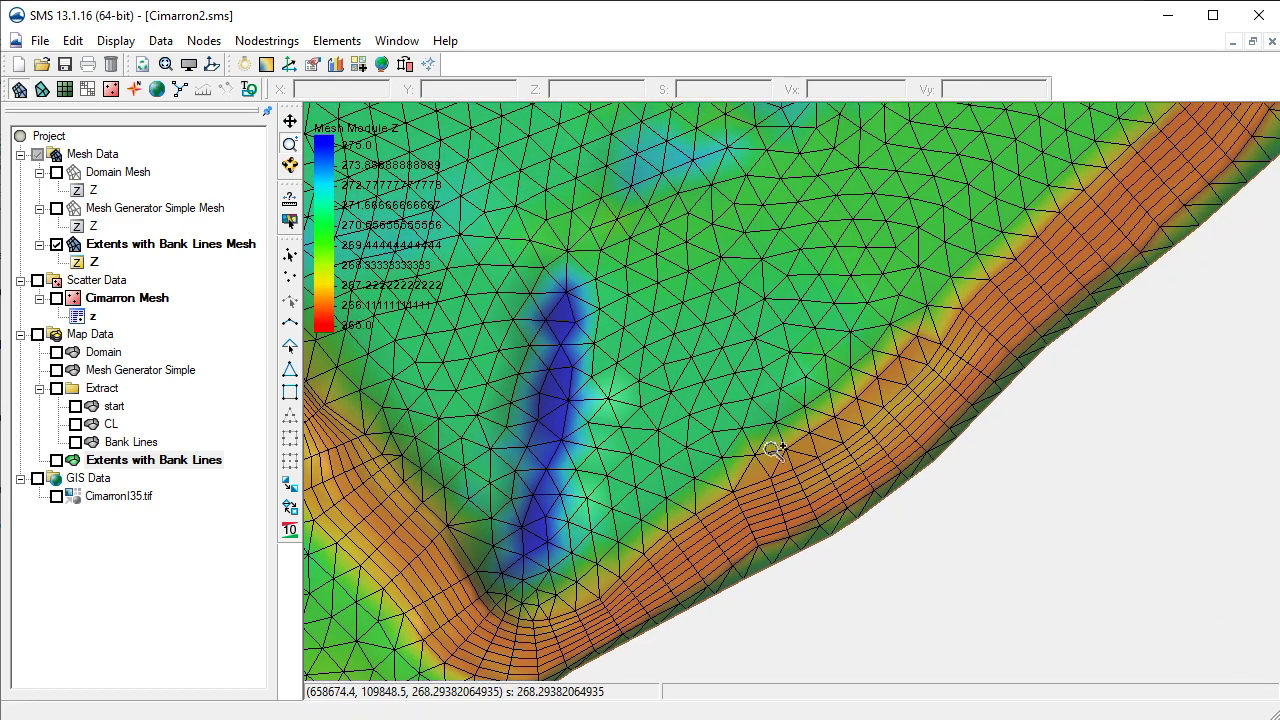
click(1129, 277)
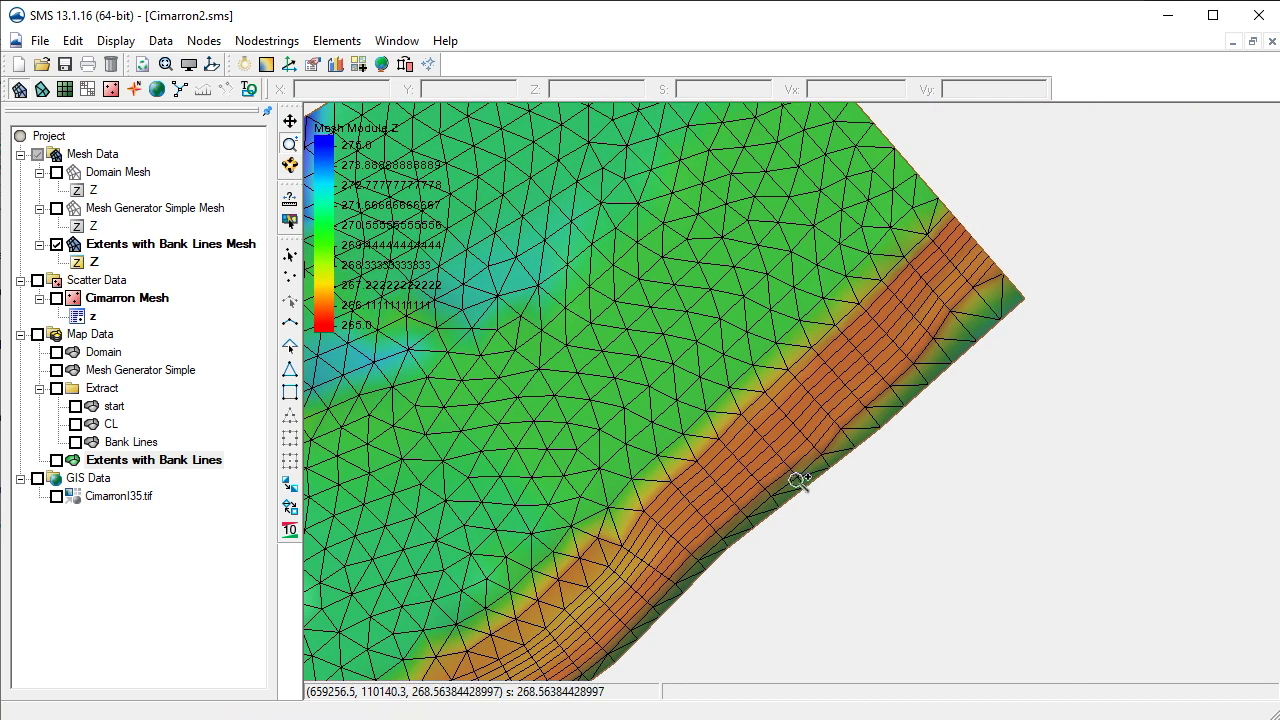
click(189, 65)
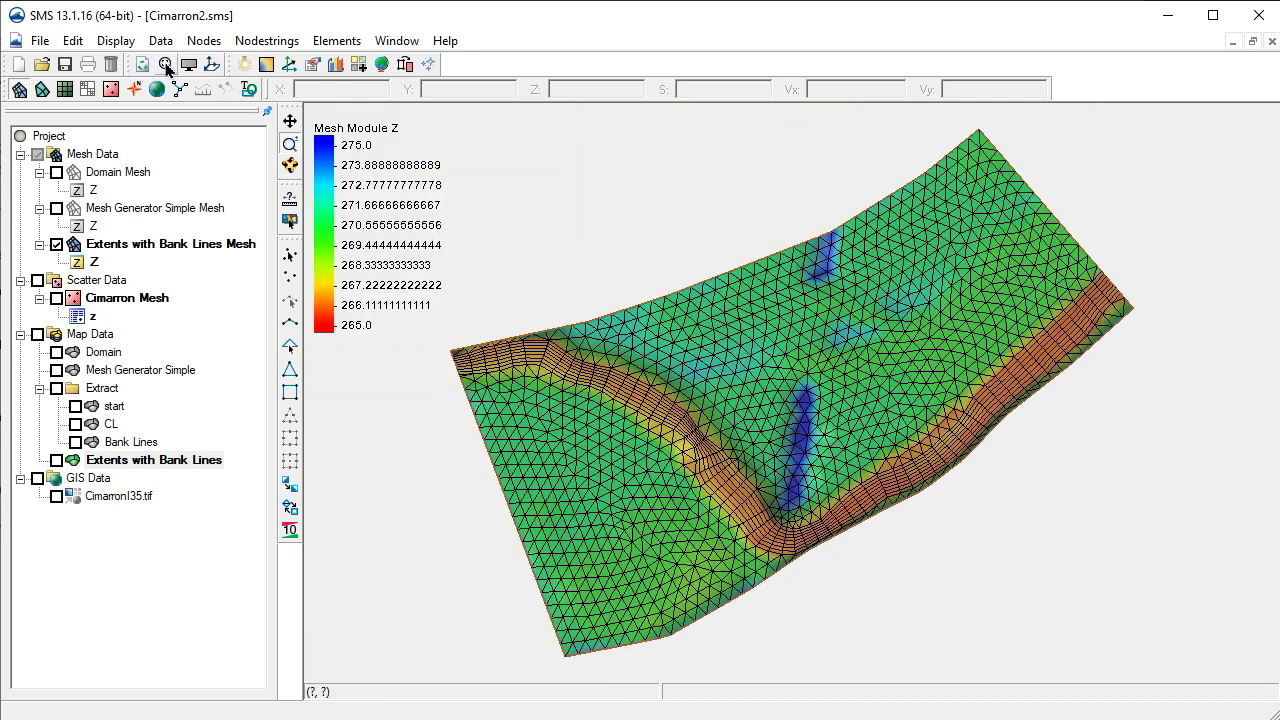